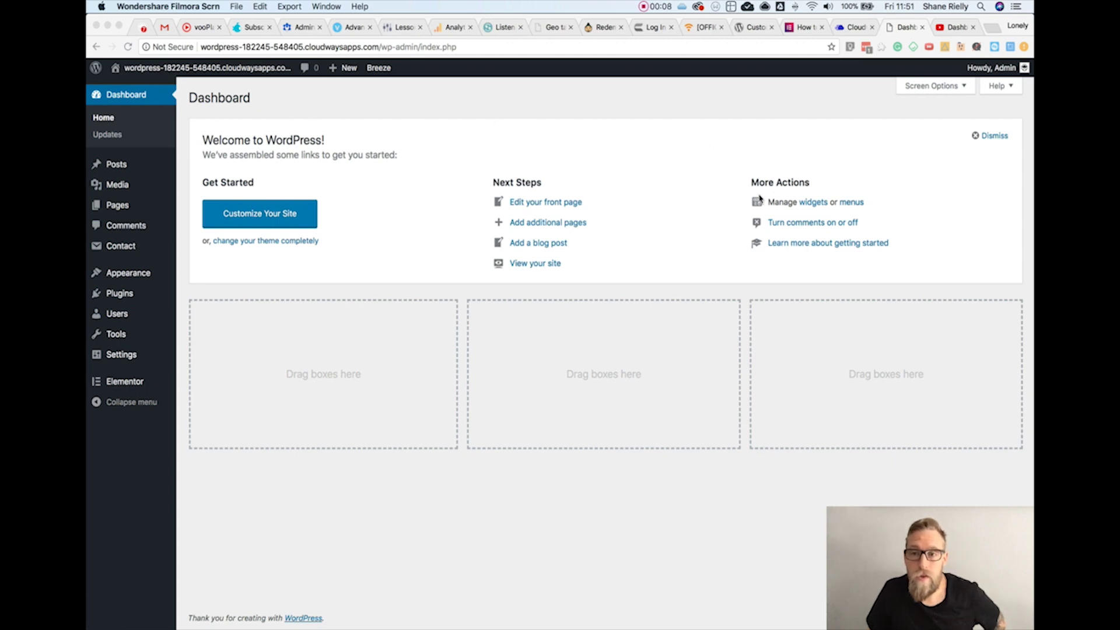
- Review the custom dashboard tutorial article, then return to the WordPress dashboard
click(803, 29)
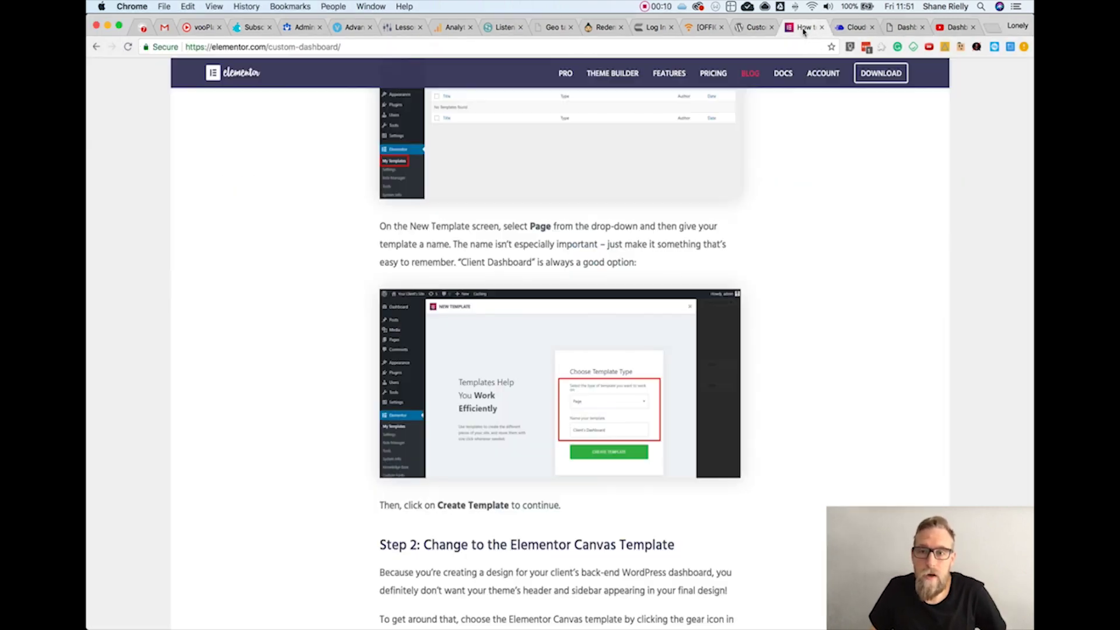
scroll(594, 191, up, 10)
scroll(594, 191, up, 5)
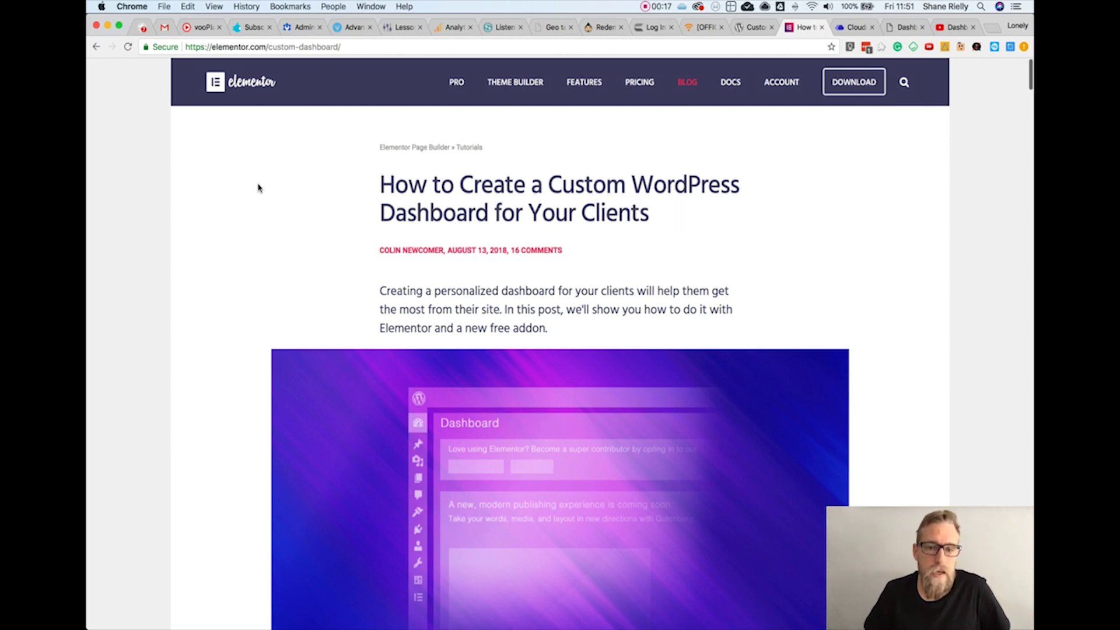
scroll(664, 343, down, 3)
scroll(664, 343, down, 10)
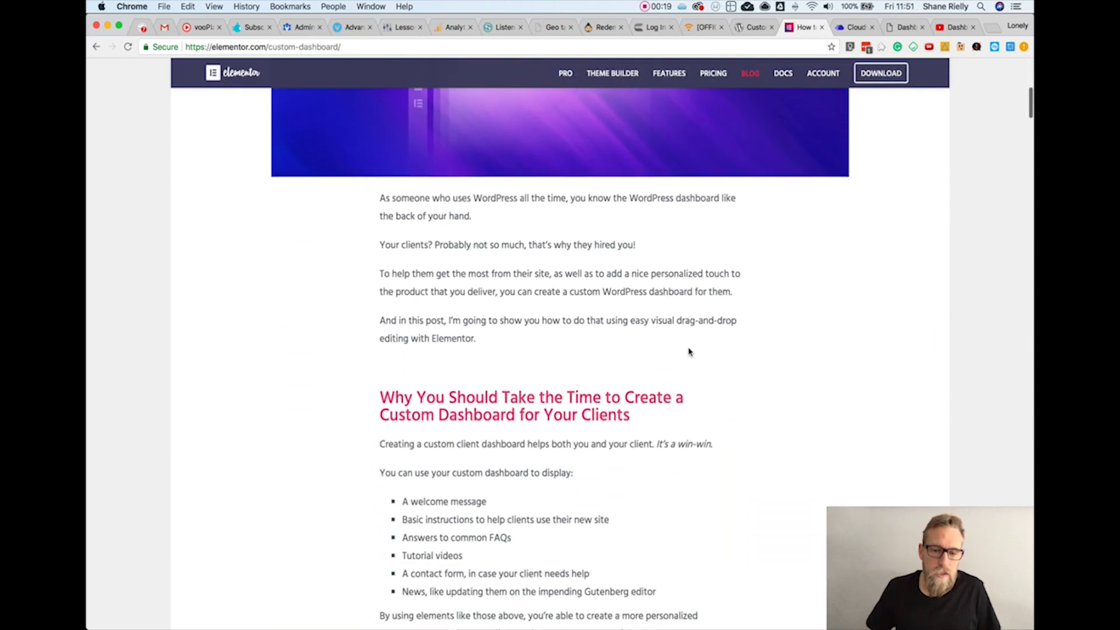
scroll(686, 470, down, 7)
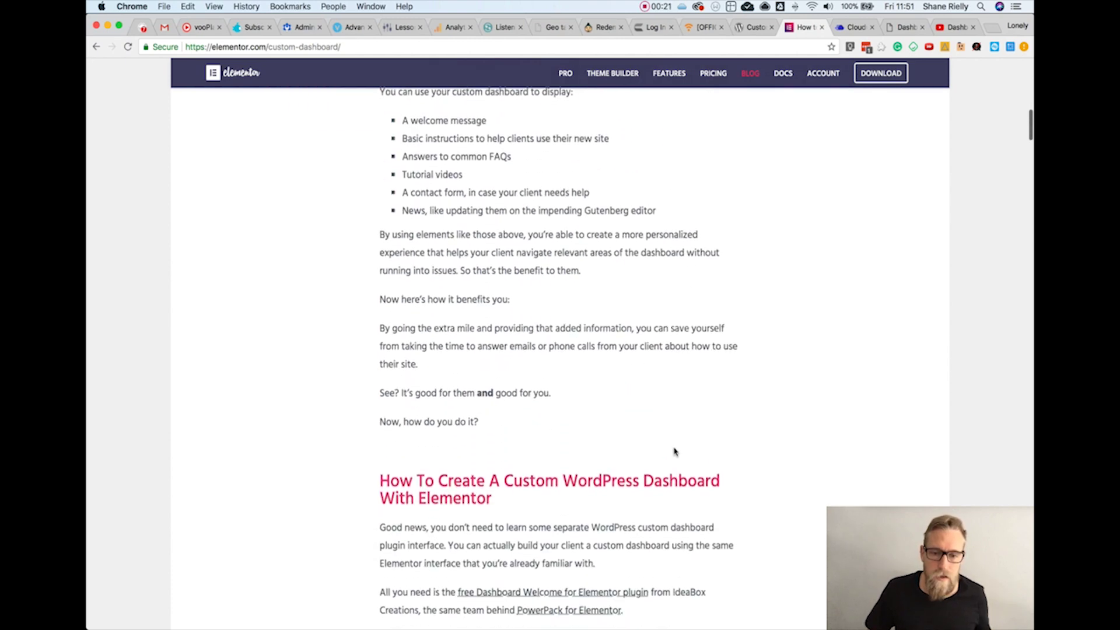
scroll(672, 443, up, 17)
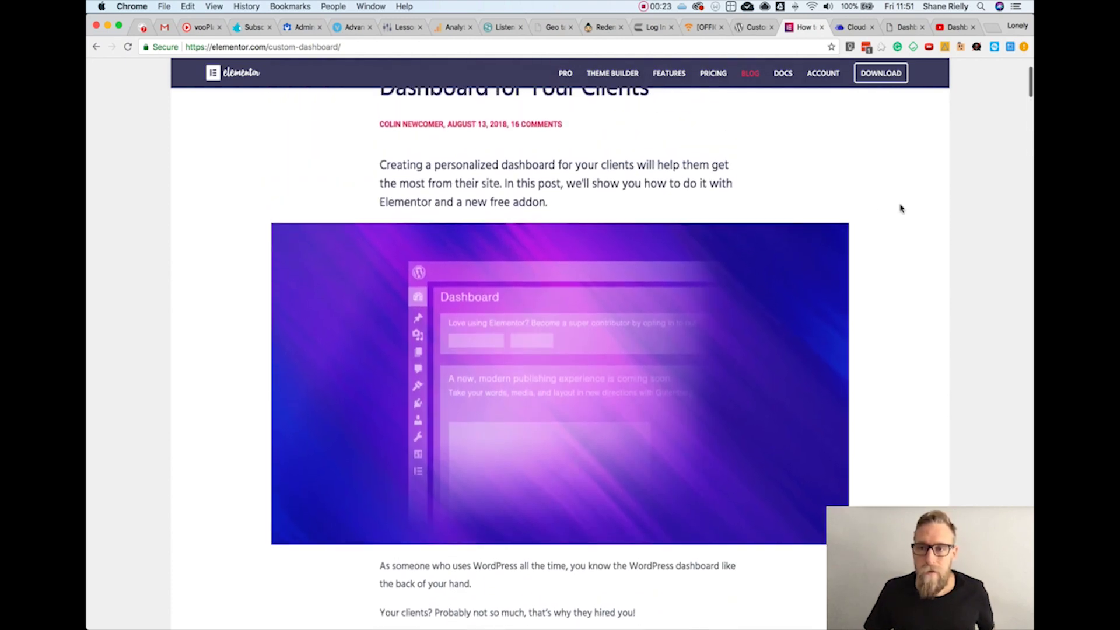
scroll(704, 348, up, 3)
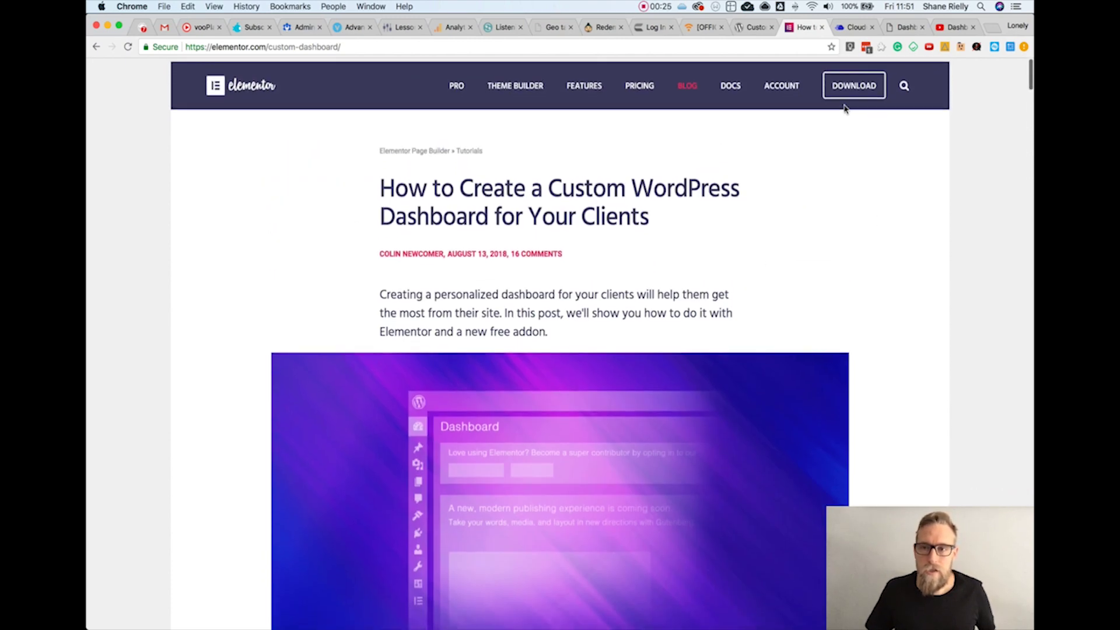
click(901, 27)
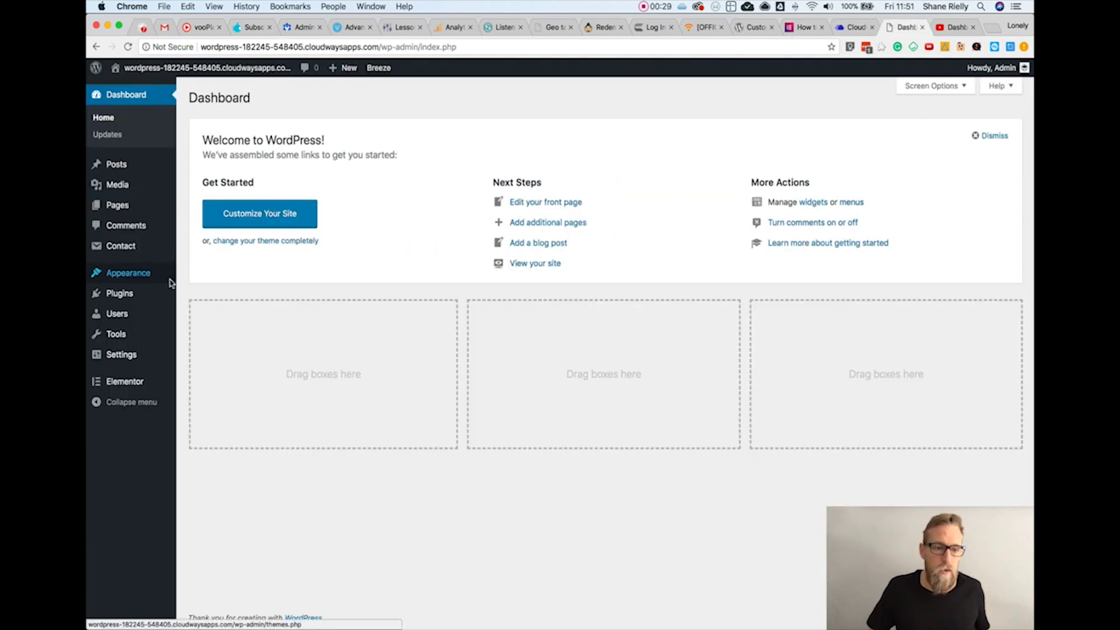
- Search Add New Plugins for 'Dashboard Welcome for Elementor'
mouse_move(120, 296)
click(204, 314)
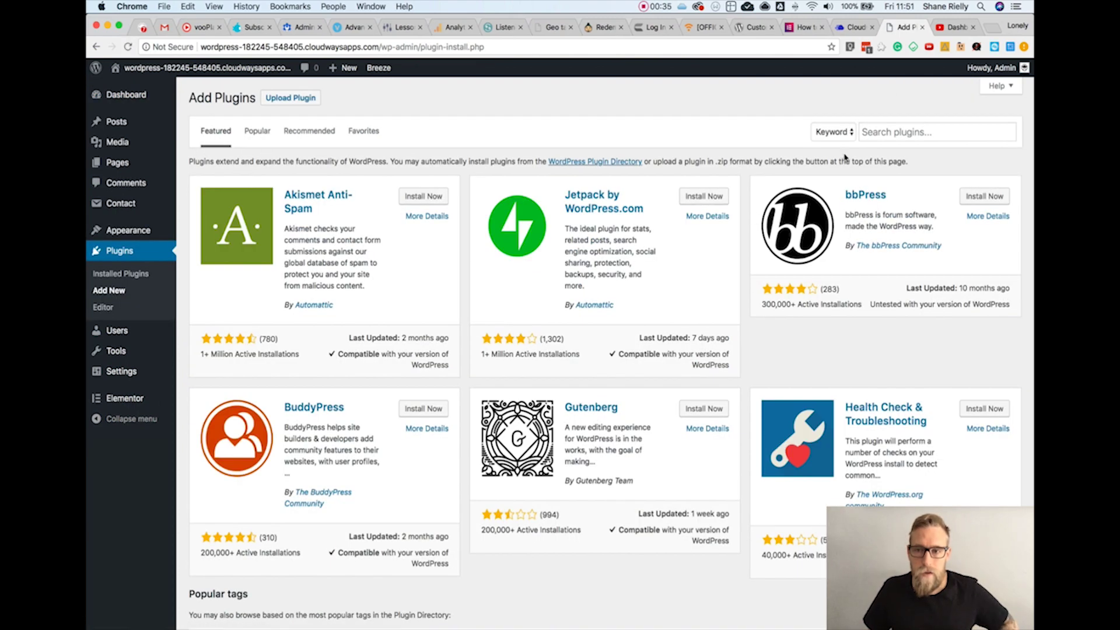
click(876, 132)
text(Dashboard Welcome for Elementor)
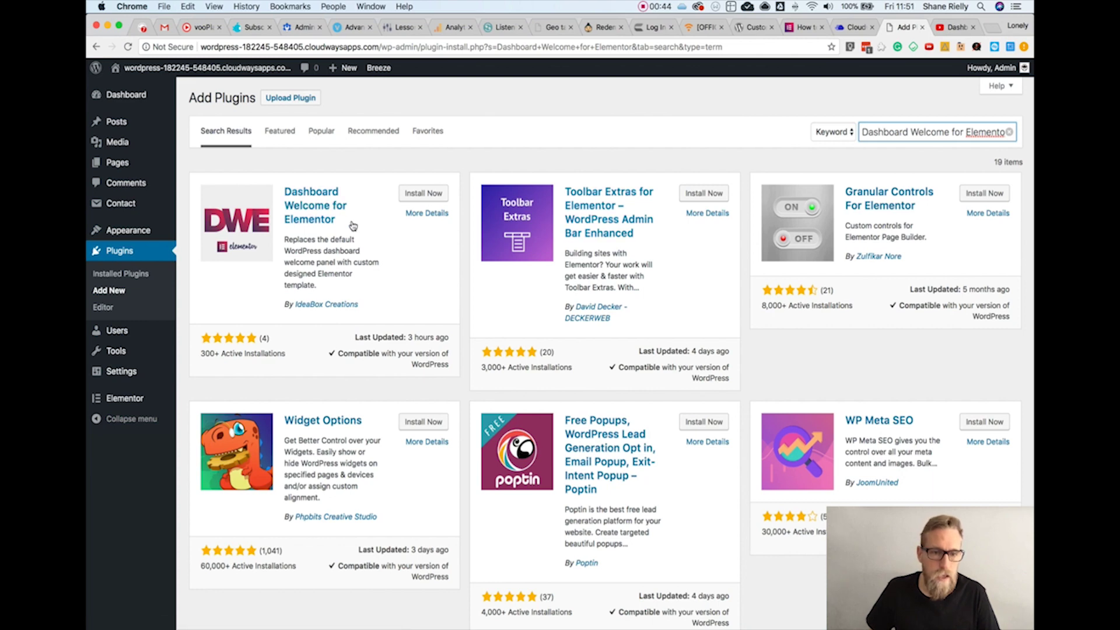
click(367, 304)
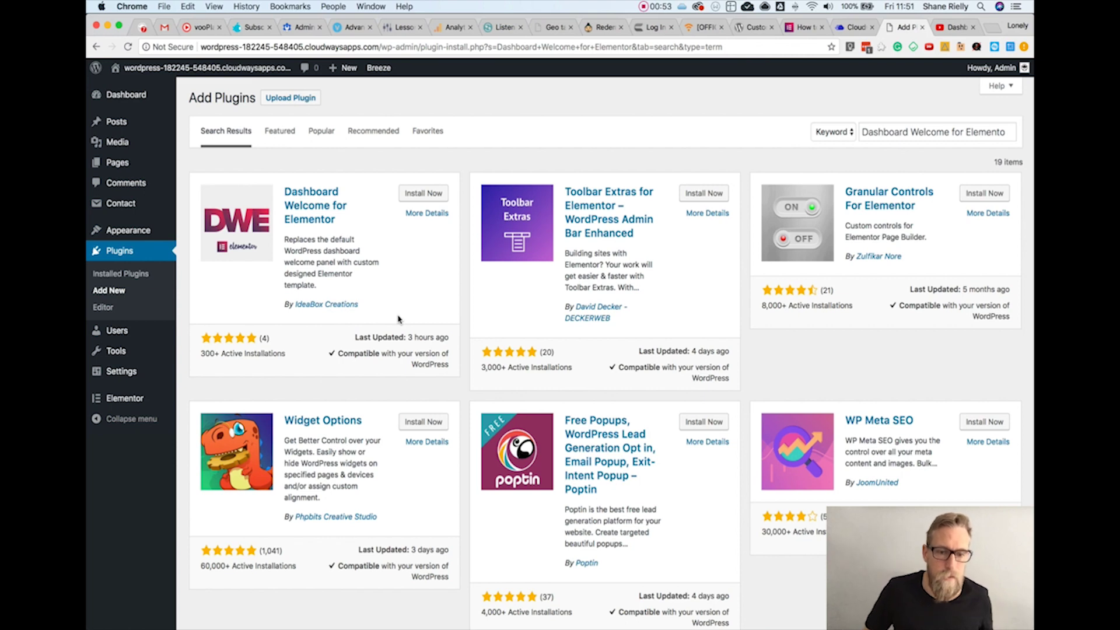
- Install and activate the Dashboard Welcome for Elementor plugin
click(421, 196)
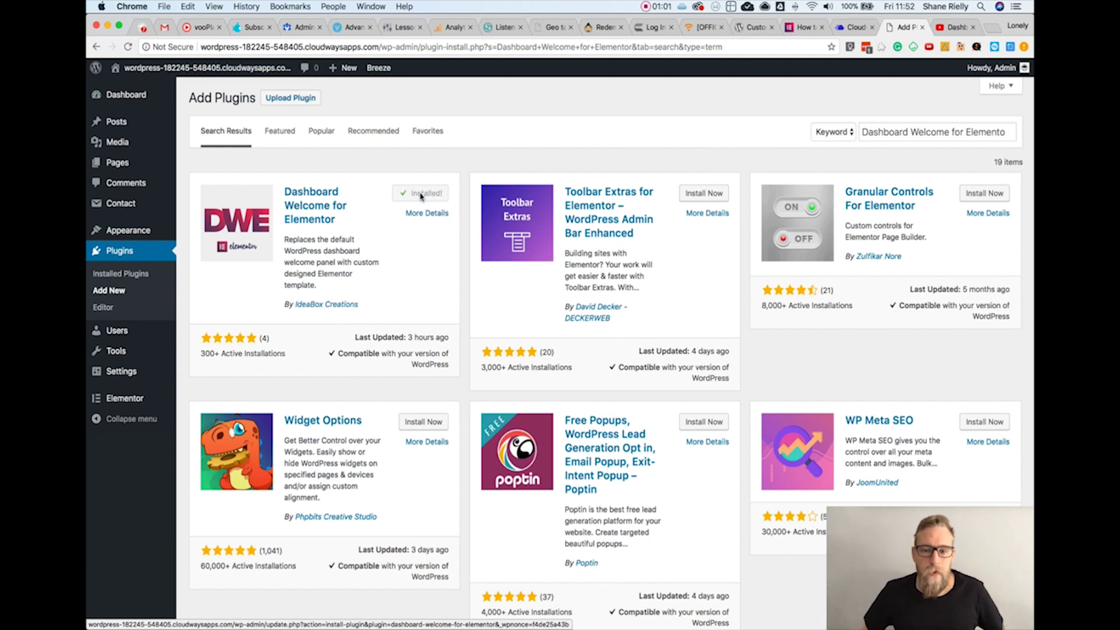
click(421, 196)
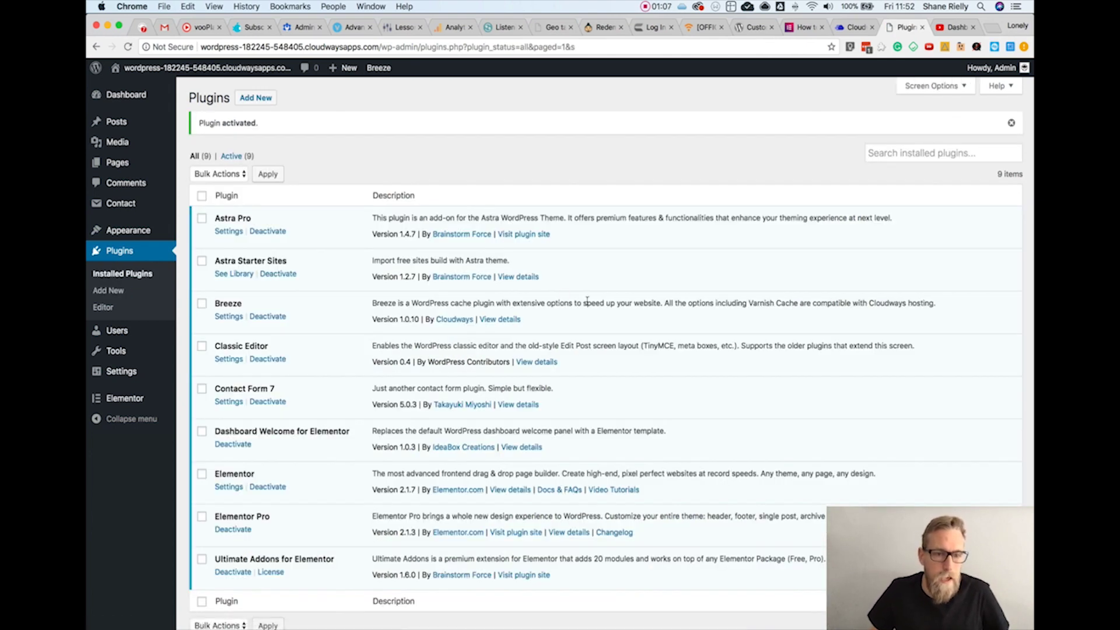
scroll(583, 304, down, 2)
scroll(519, 357, up, 3)
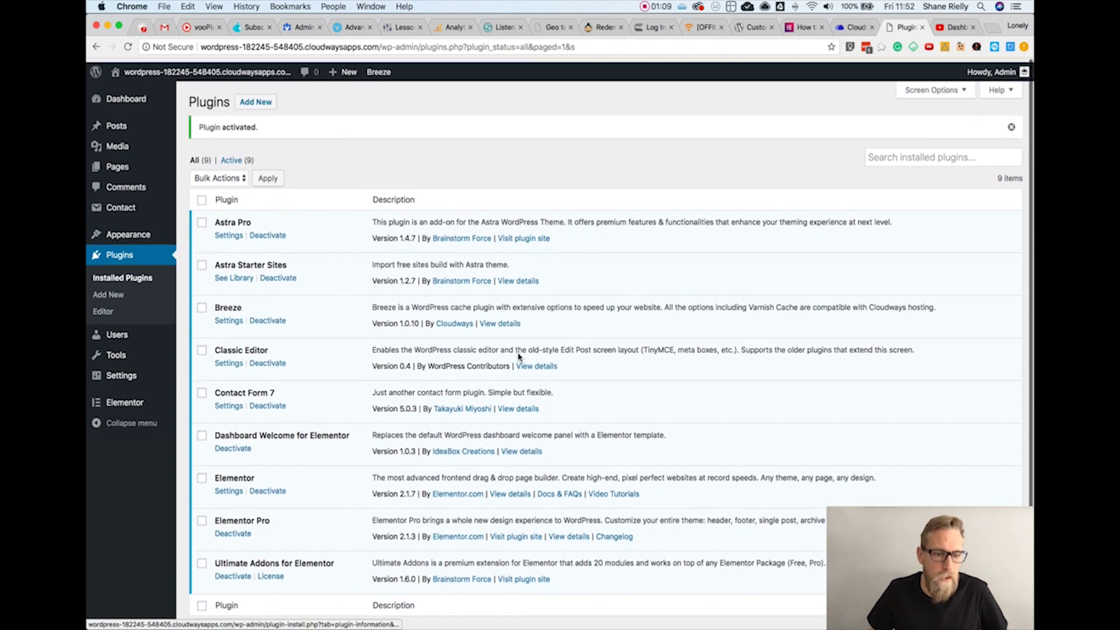
mouse_move(120, 407)
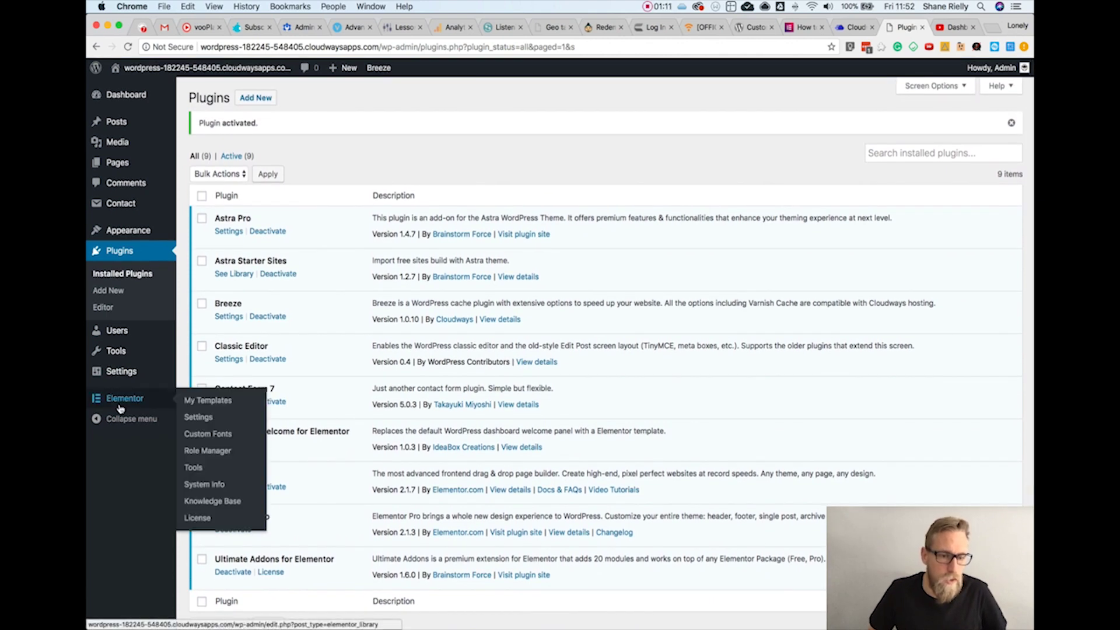
- Start a new Elementor template of type Page from My Templates
click(223, 401)
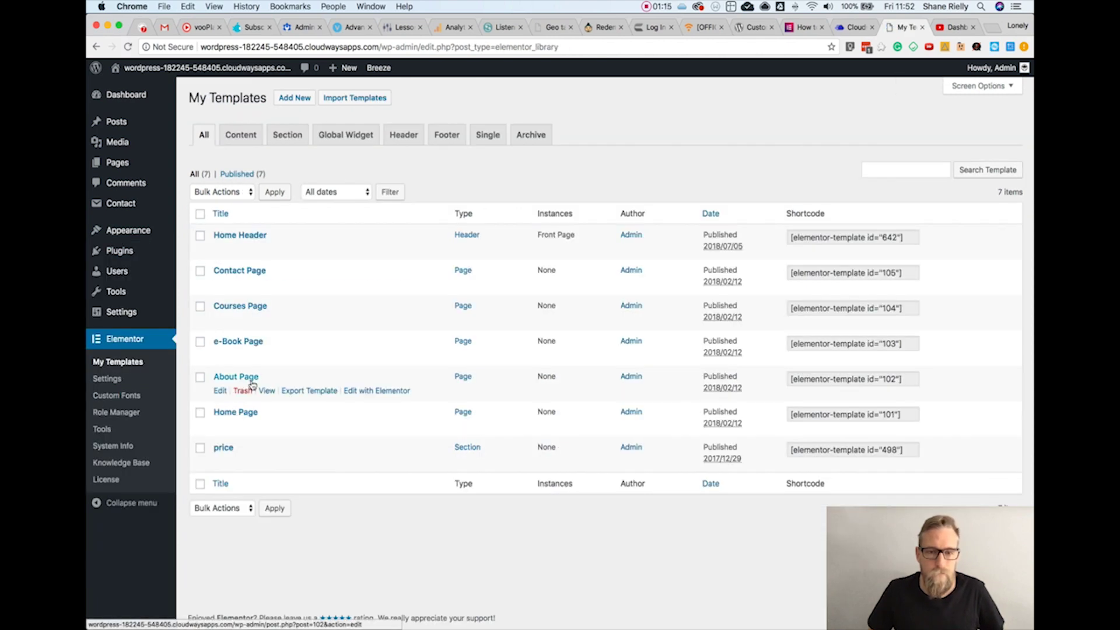
click(303, 102)
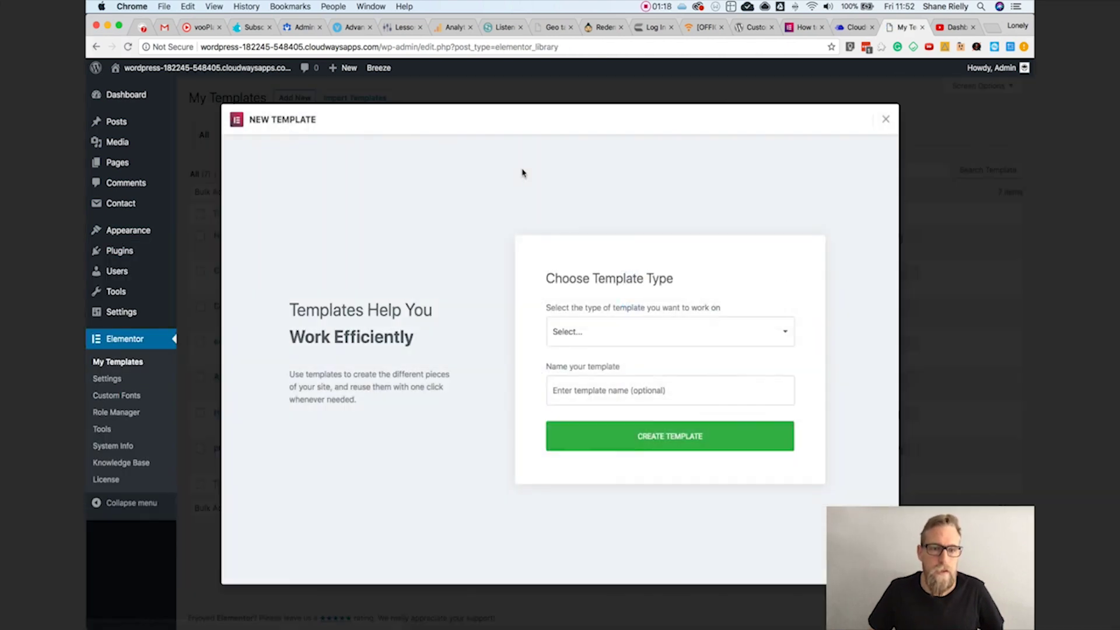
click(627, 346)
click(562, 345)
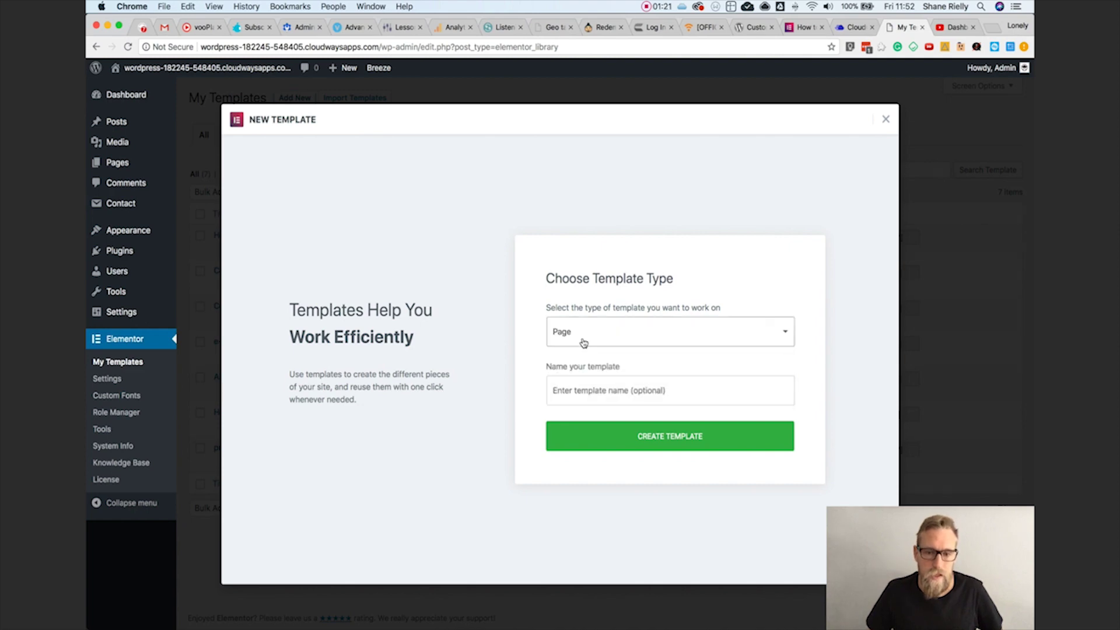
- Name the template 'Dashboard Welcome', correcting the typo, and create it
click(620, 390)
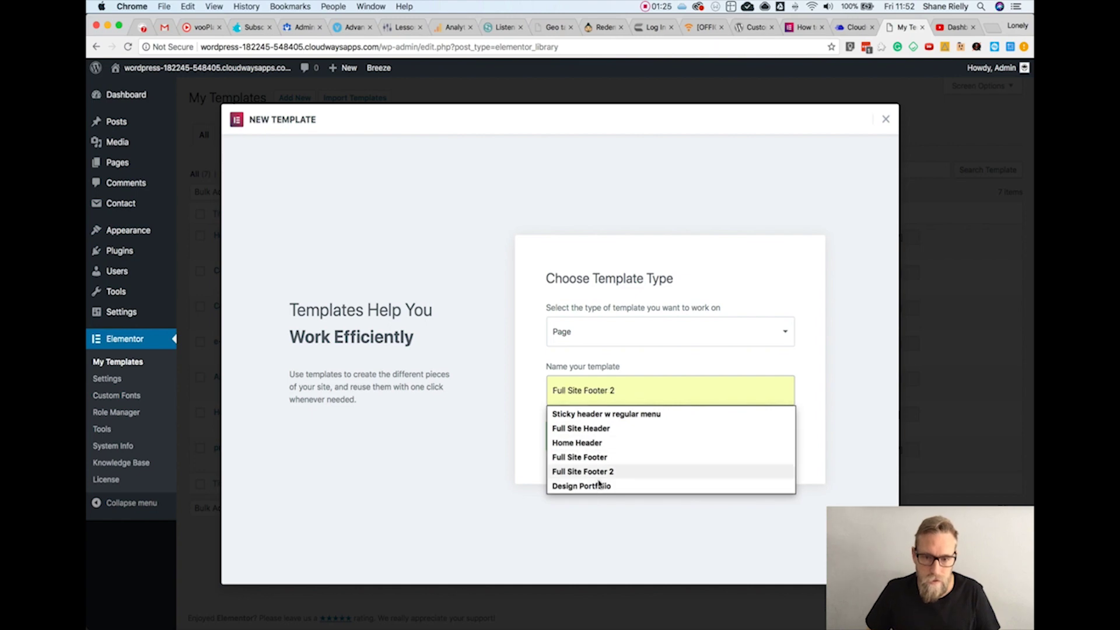
text(D)
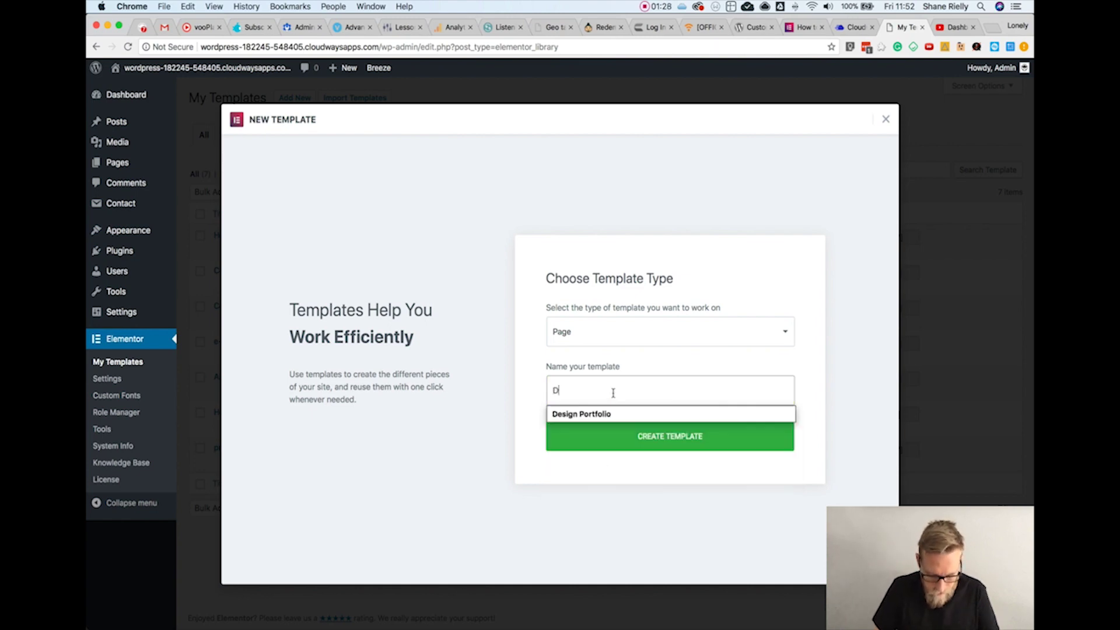
text(ashdoard We)
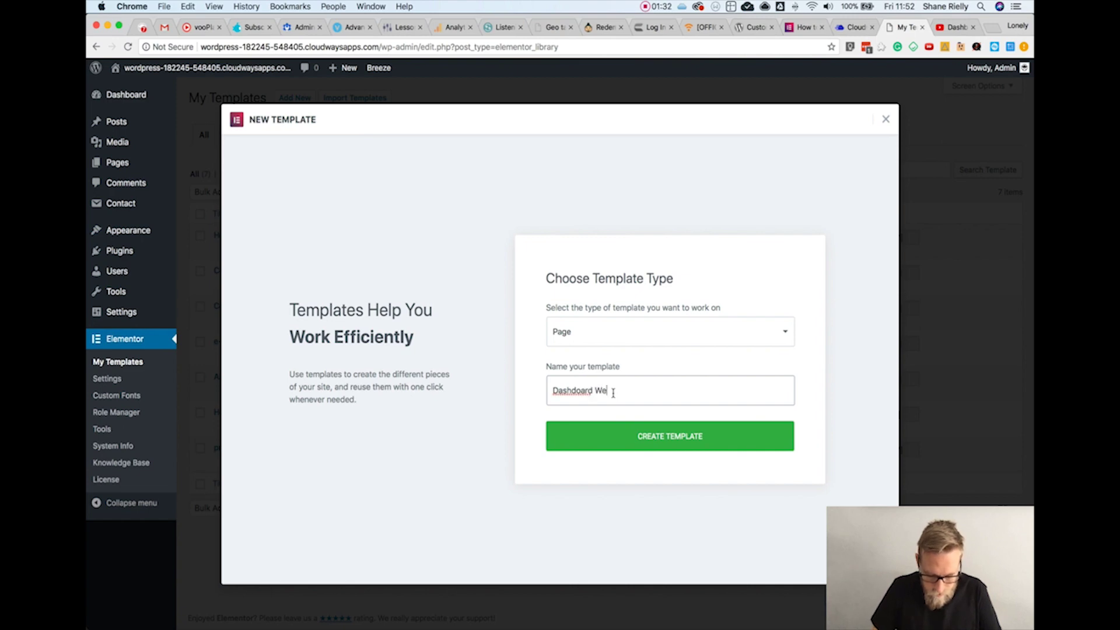
text(lcome)
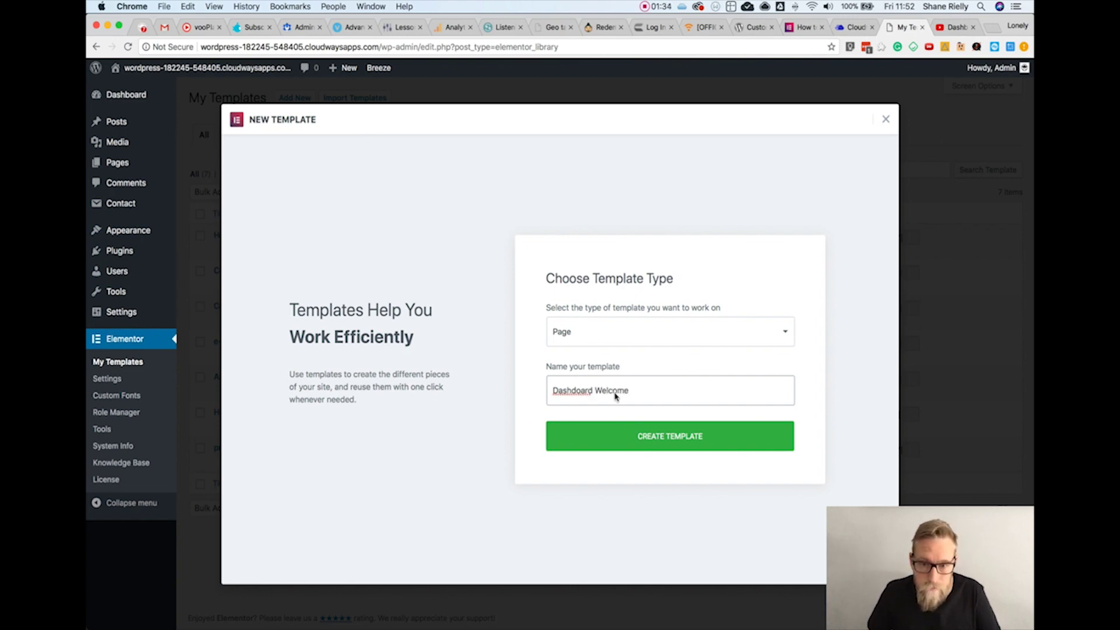
click(575, 392)
key(BackSpace)
text(b)
click(675, 444)
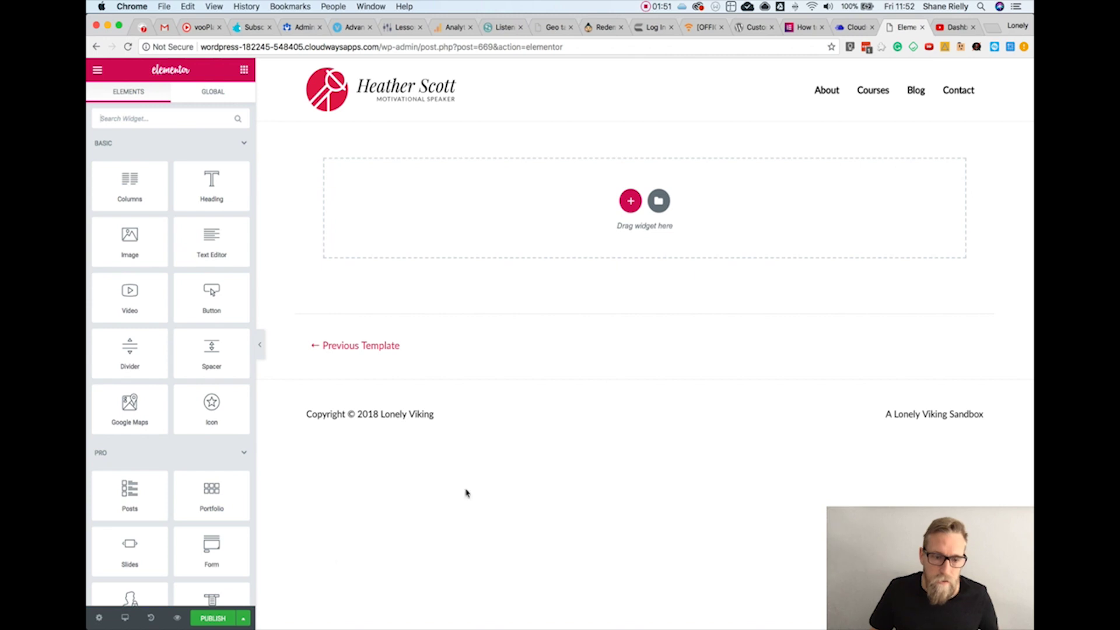
- Change the template's Page Layout setting to Elementor Canvas
click(99, 618)
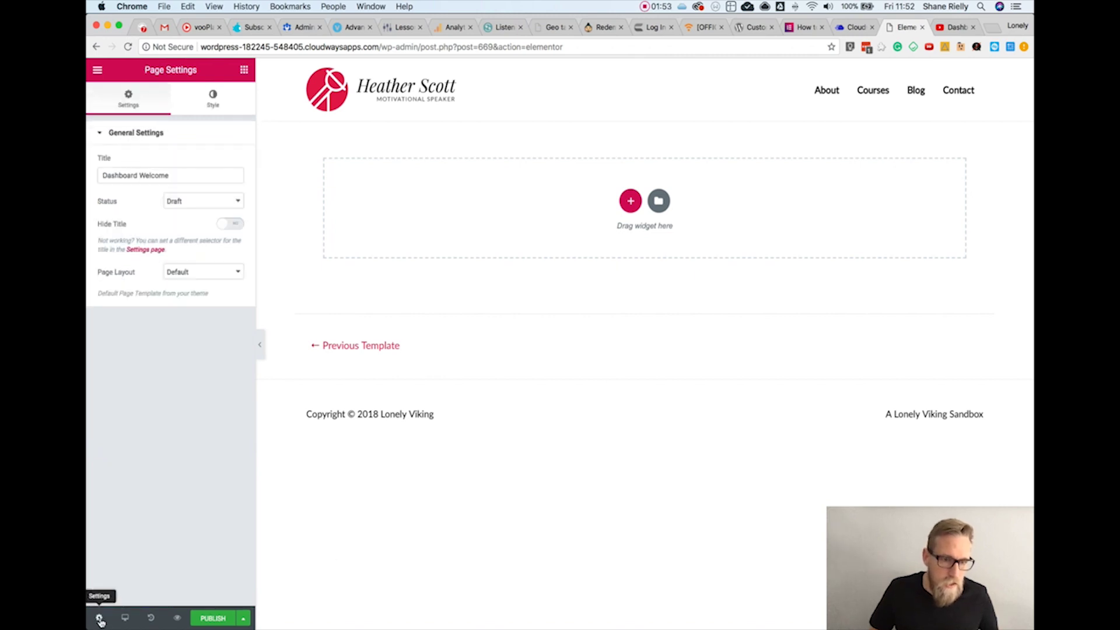
click(200, 272)
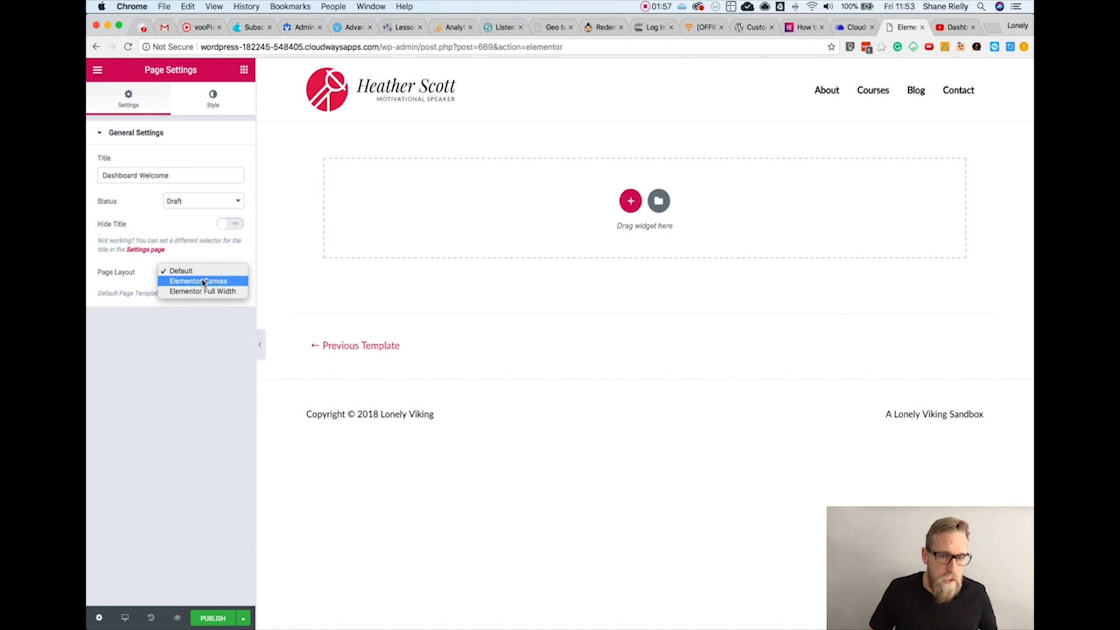
click(203, 282)
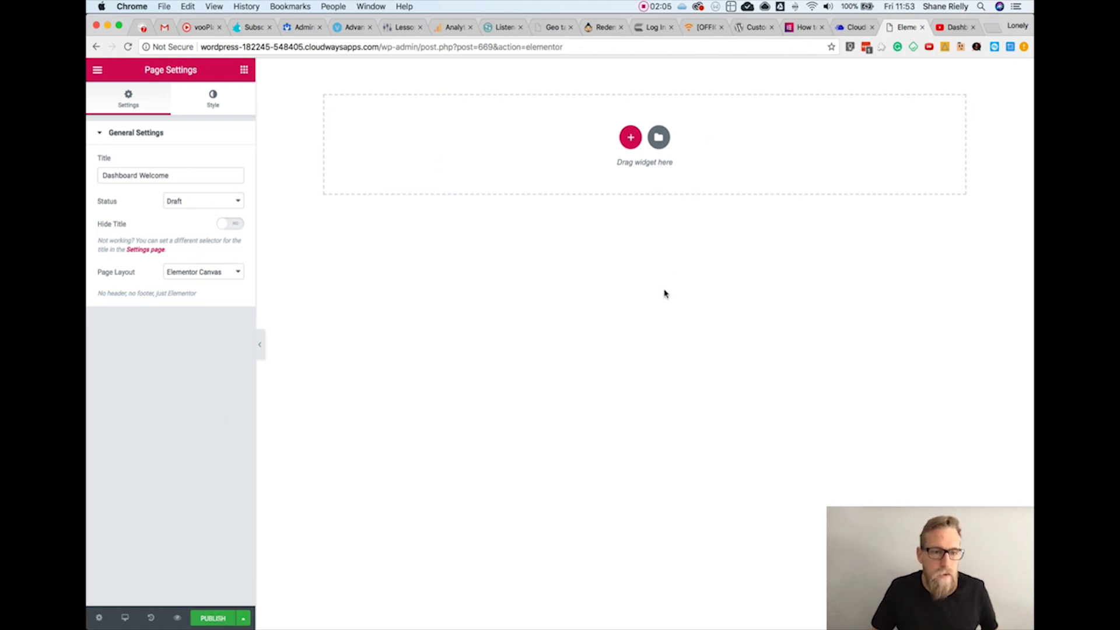
click(244, 71)
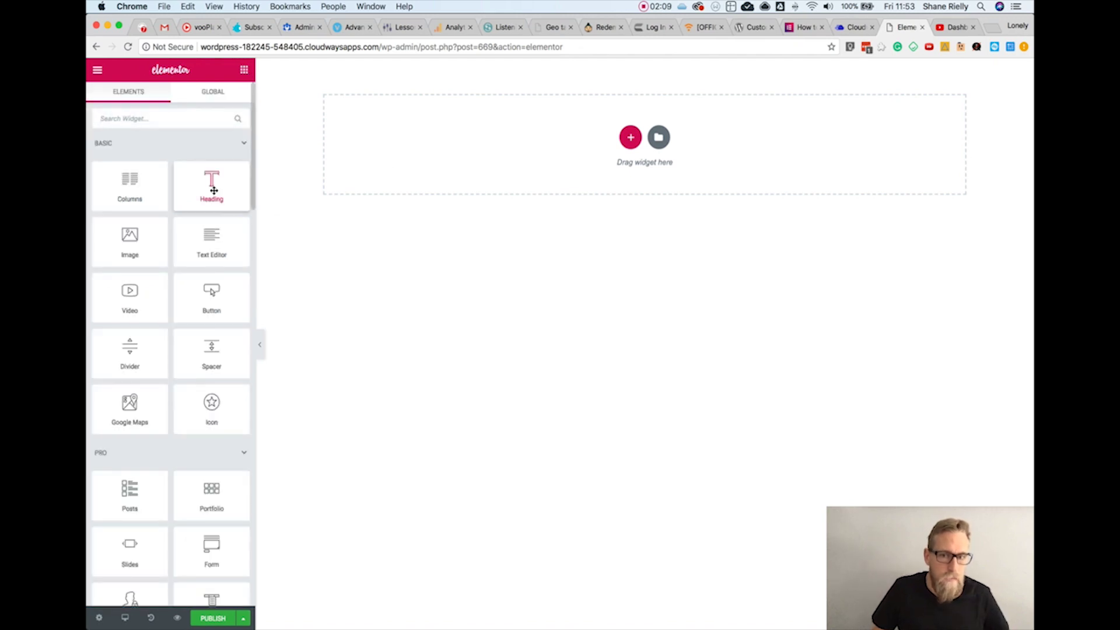
- Add a two-column section with a left-column heading reading 'Welcome to your new website'
drag(138, 187, 580, 165)
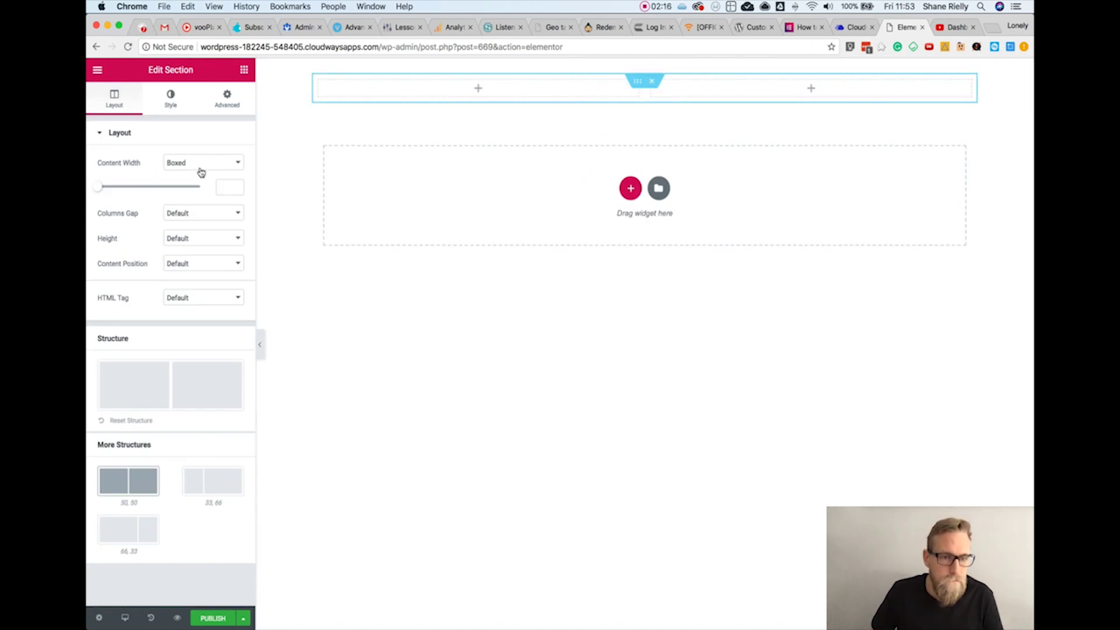
click(243, 71)
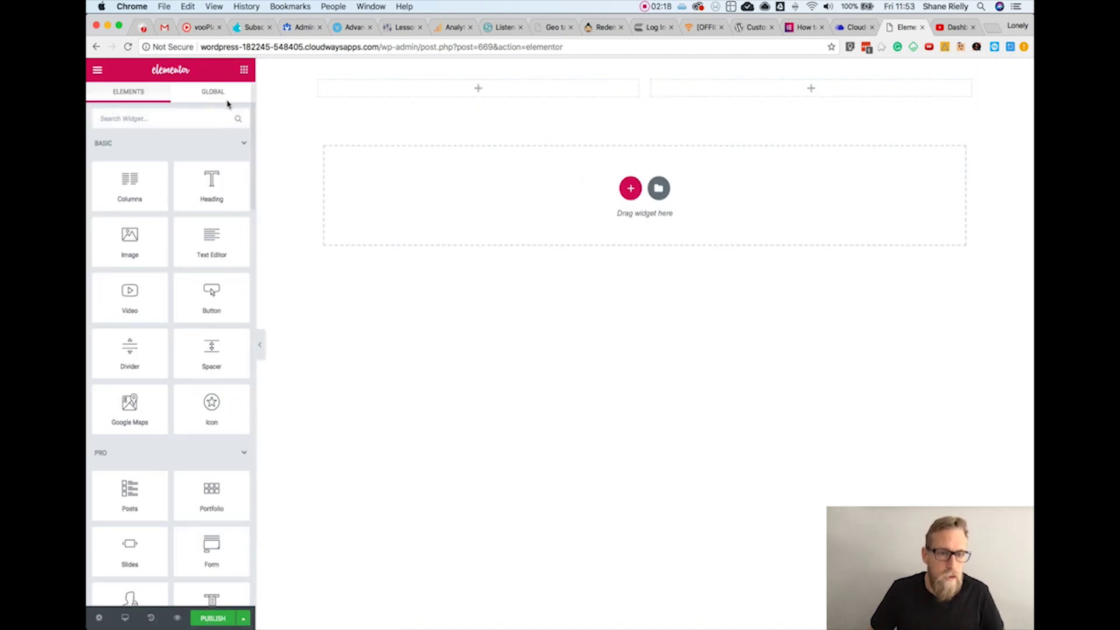
drag(211, 182, 464, 96)
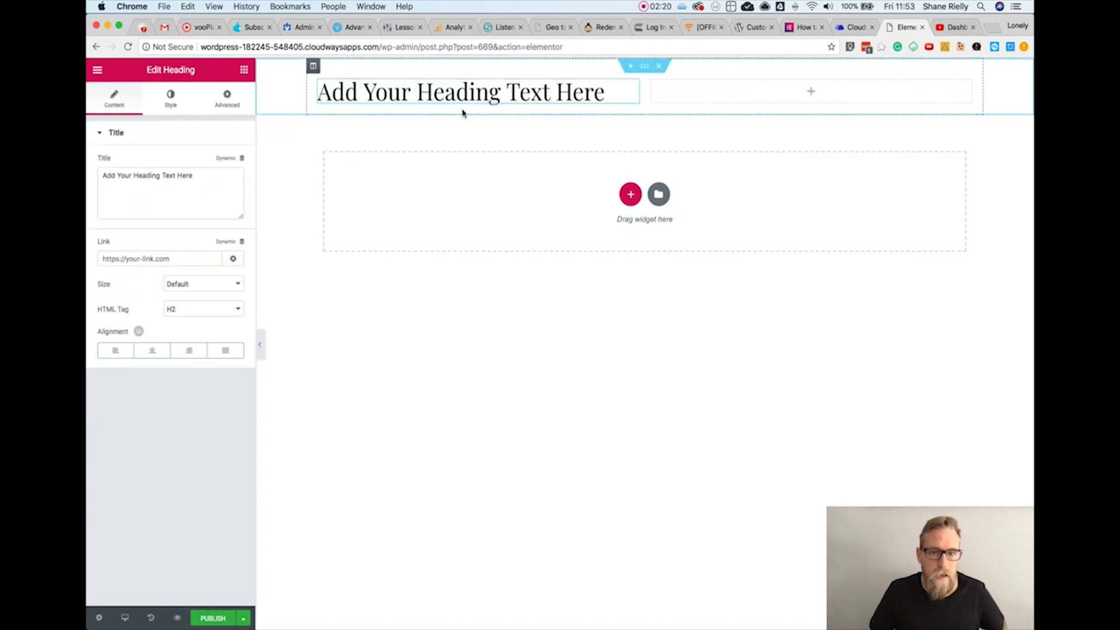
triple_click(475, 93)
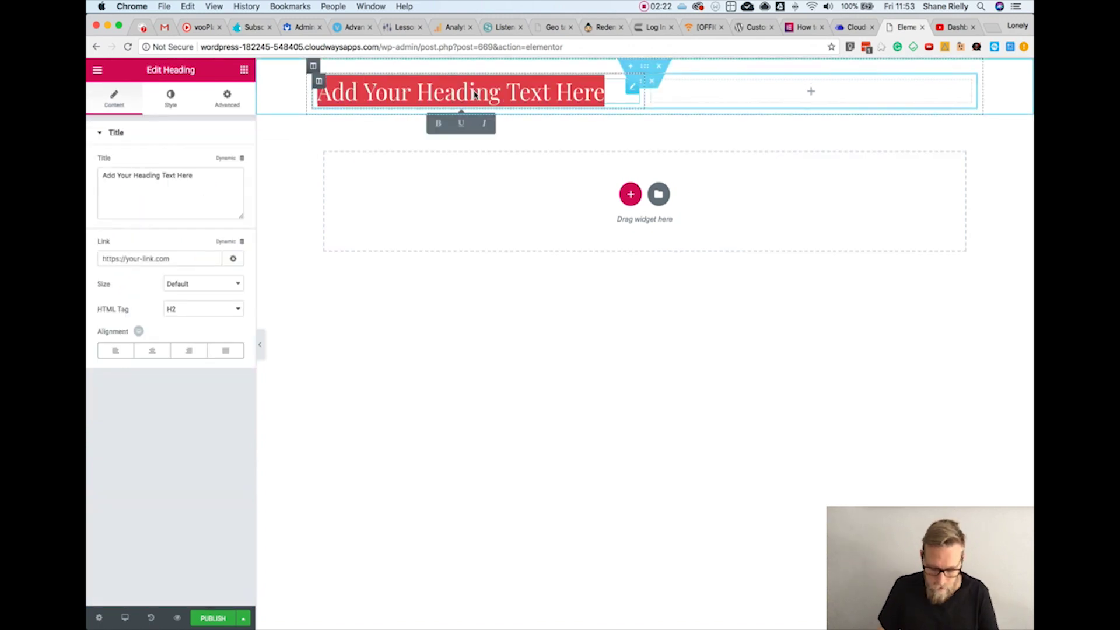
text(Wel)
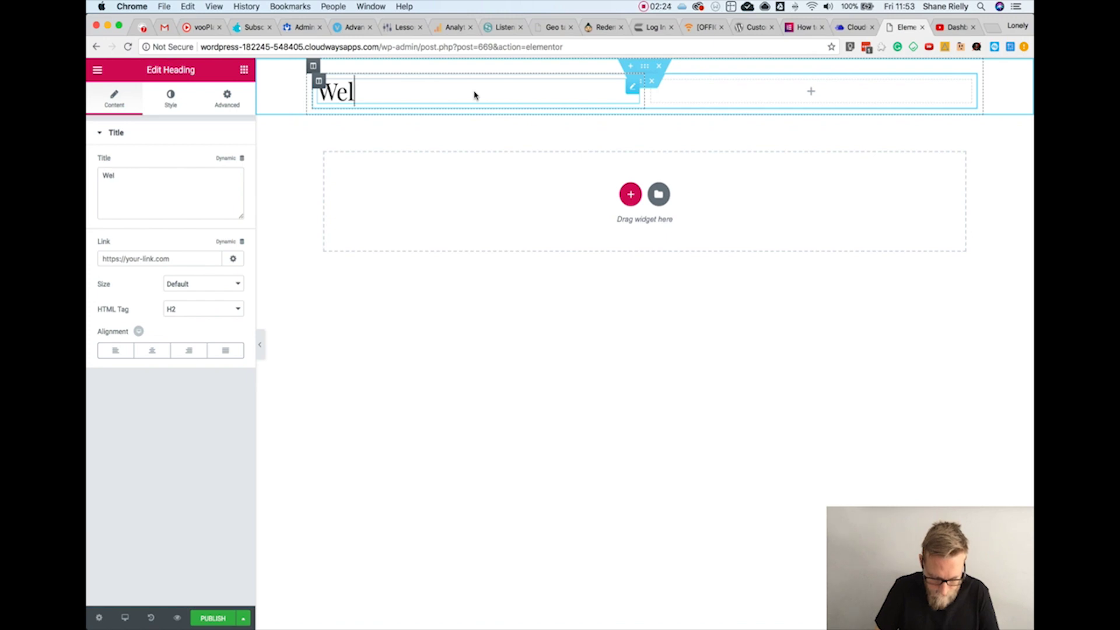
text(come to you)
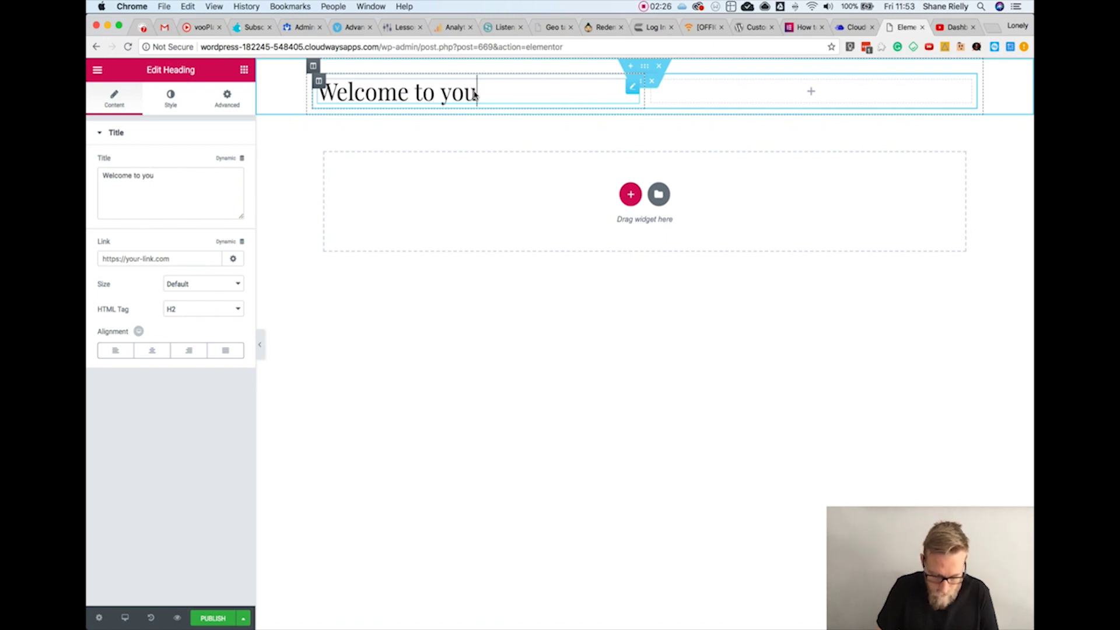
text(r new web)
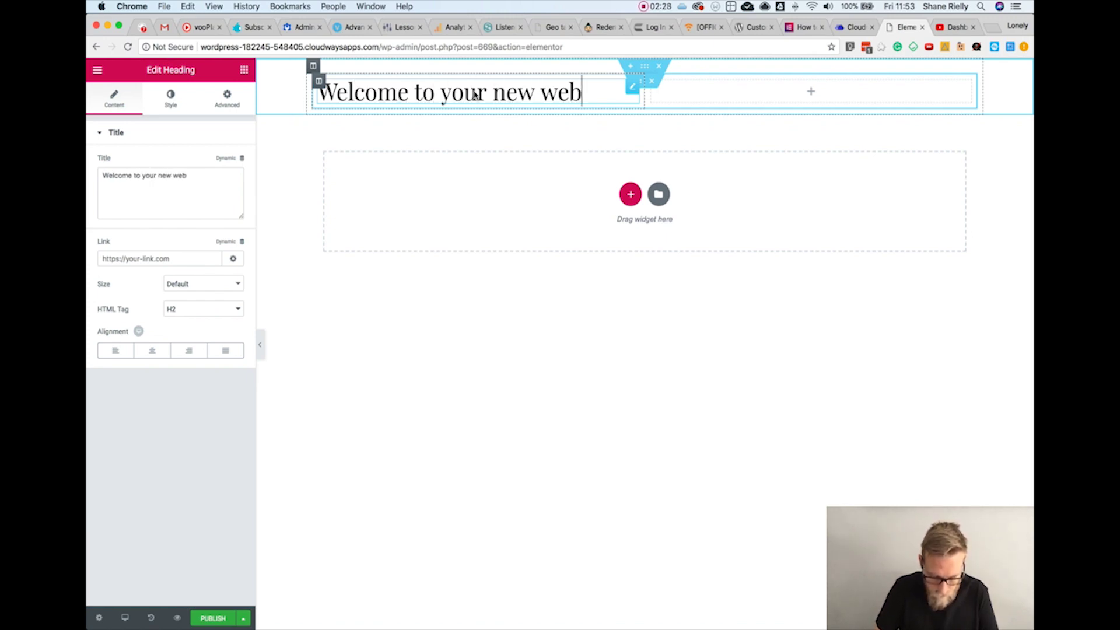
text(site)
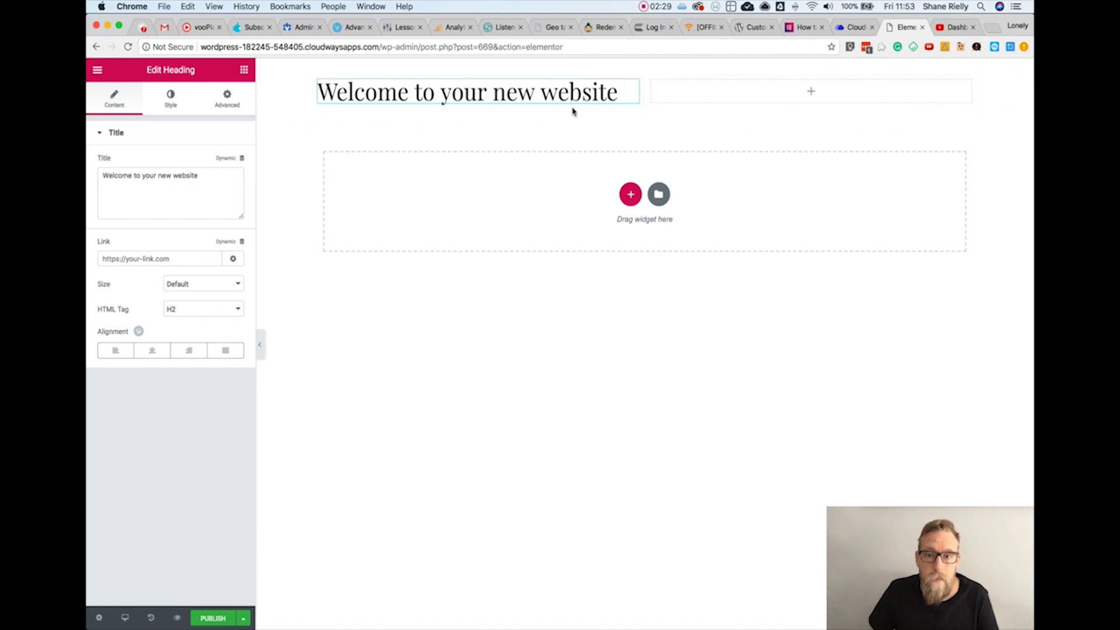
click(227, 99)
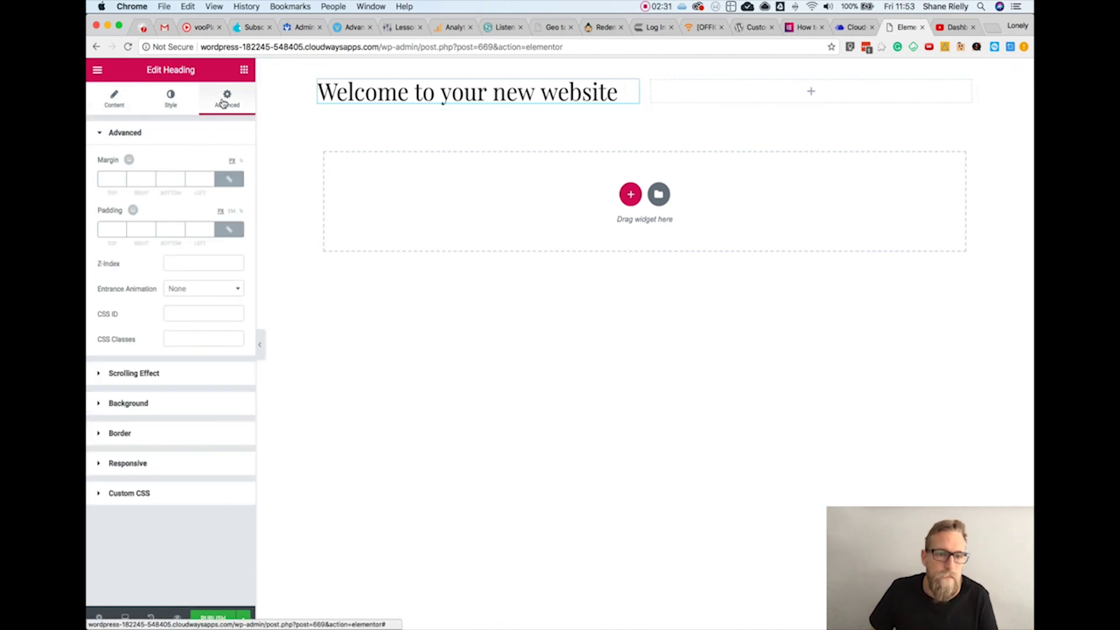
click(244, 70)
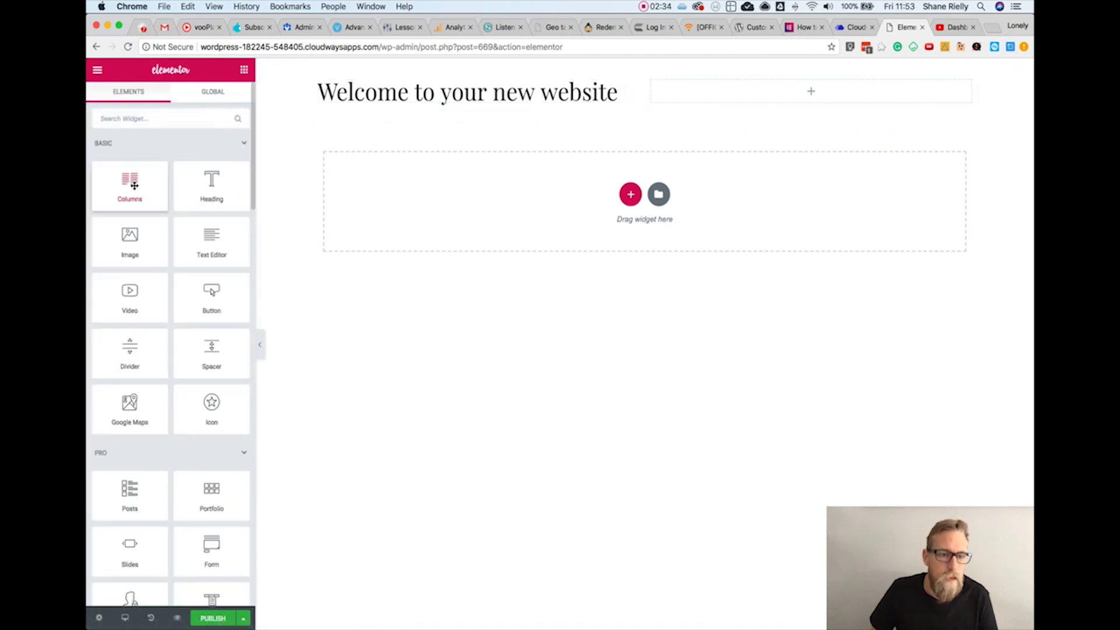
- Add a text block below the welcome heading and a right-column copy reading 'If you need any help get in touch!'
drag(211, 242, 482, 111)
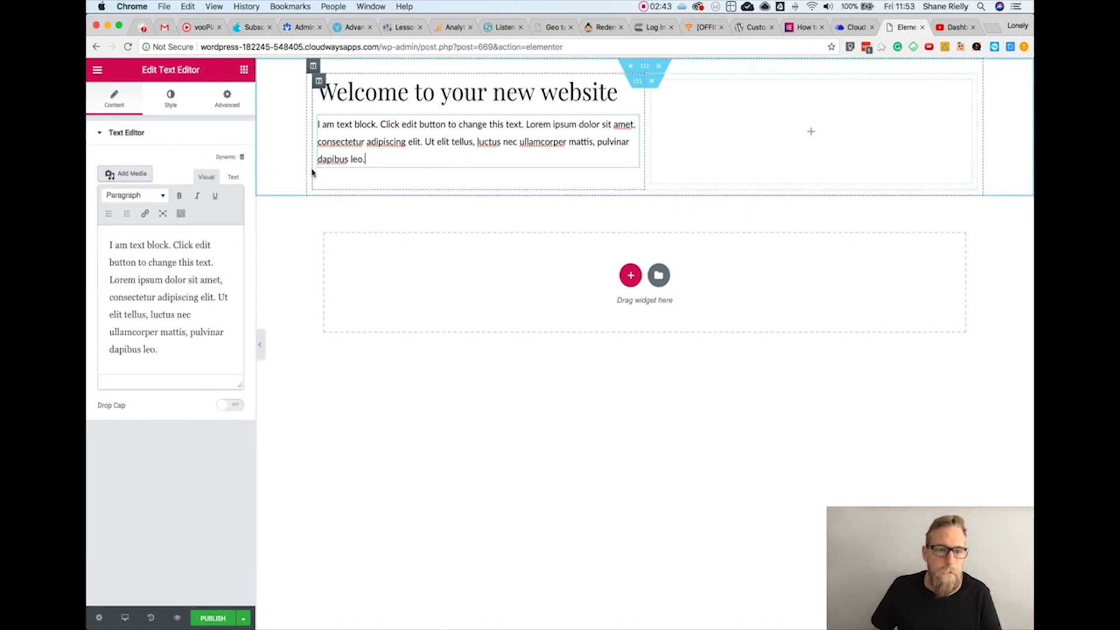
click(244, 69)
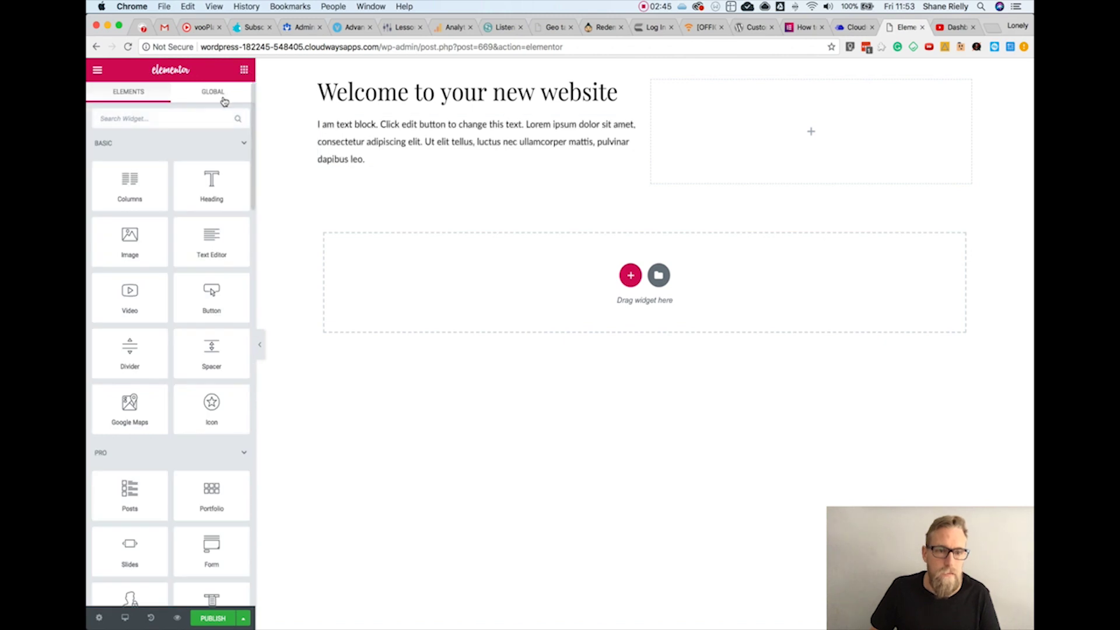
click(611, 96)
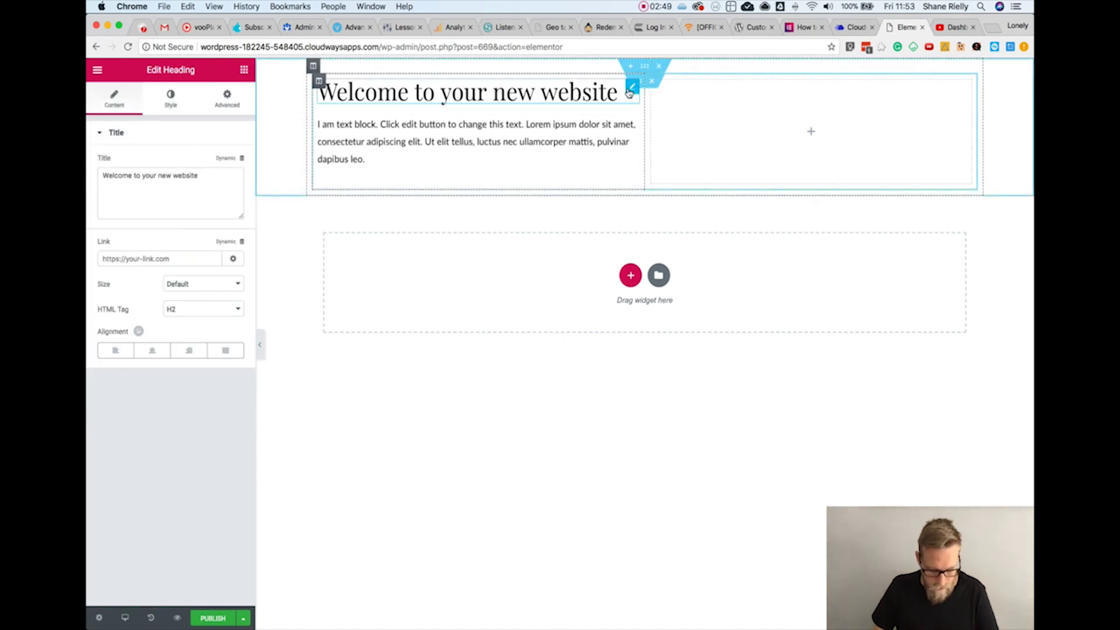
drag(629, 94, 765, 83)
triple_click(801, 94)
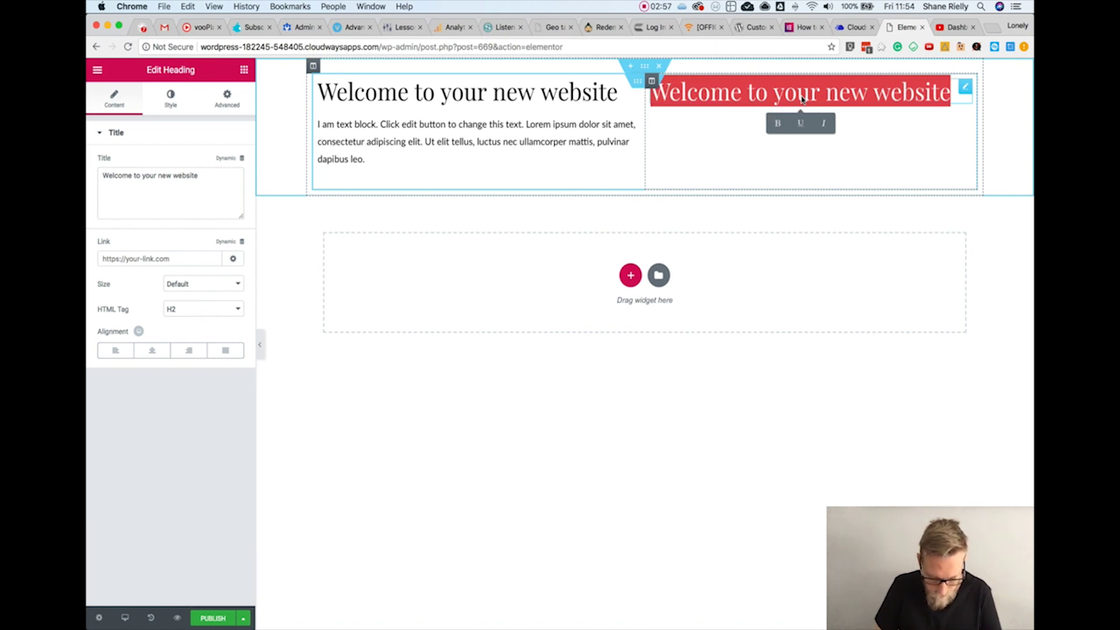
text(If you n)
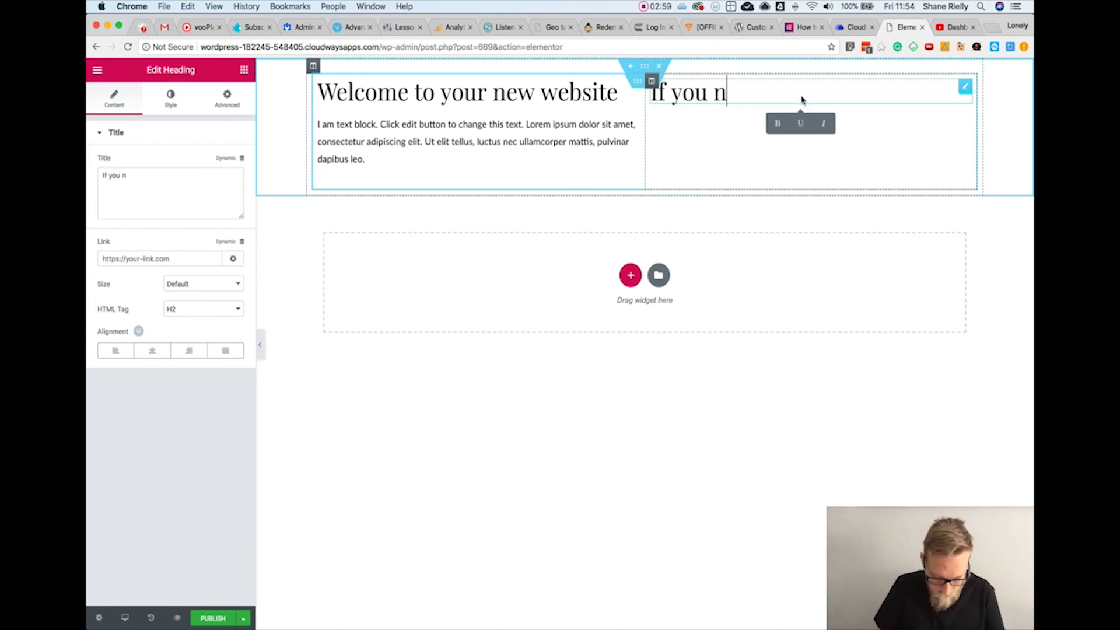
text(eed any h)
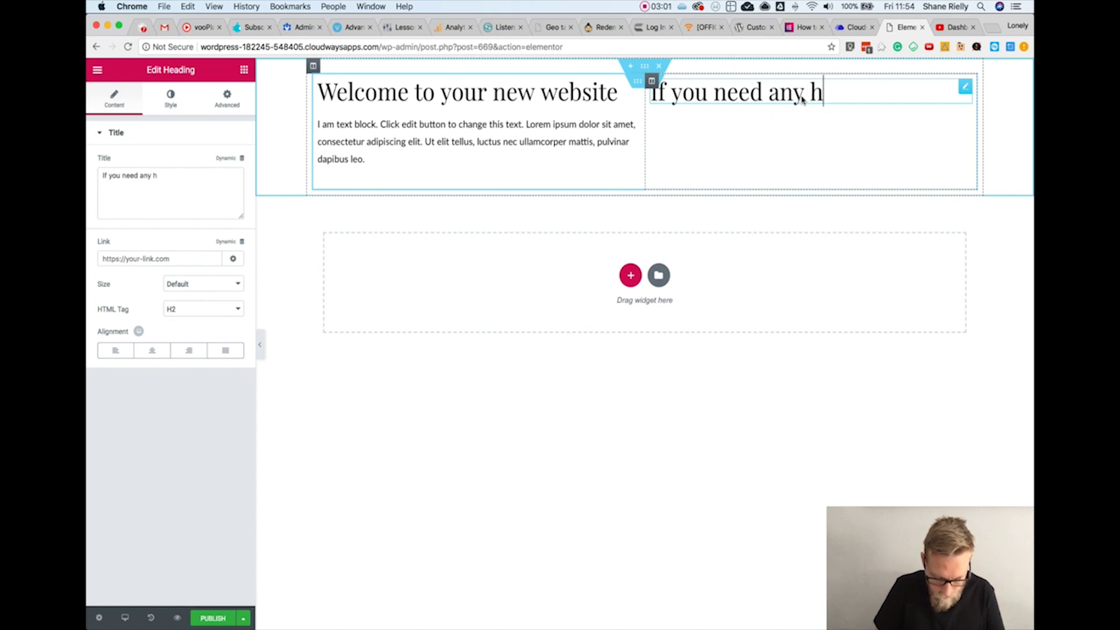
text(elp get in )
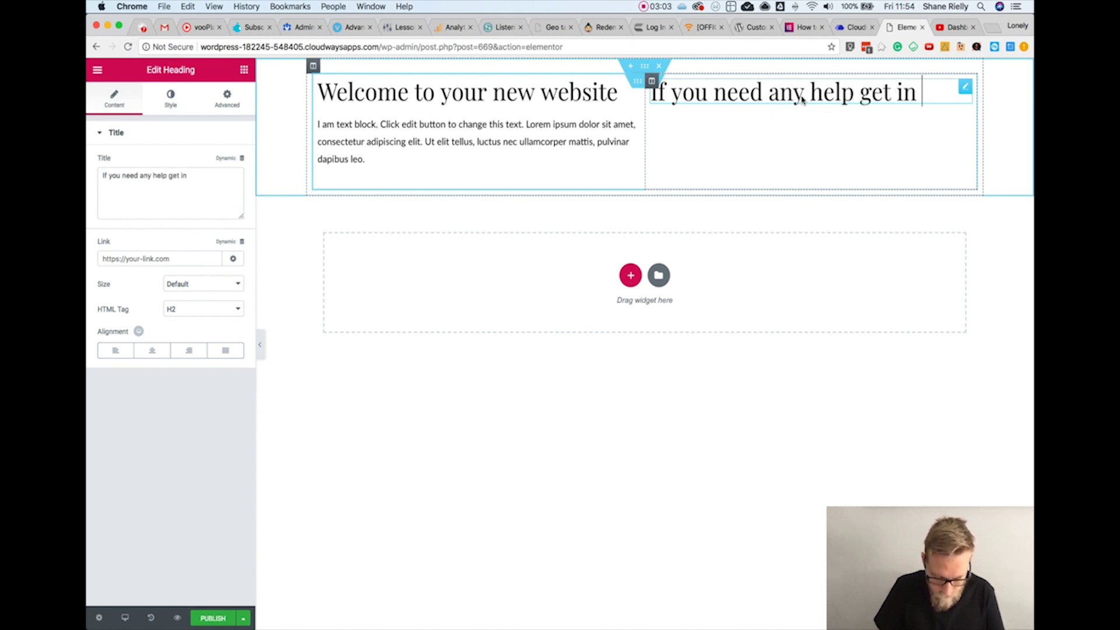
text(touch!)
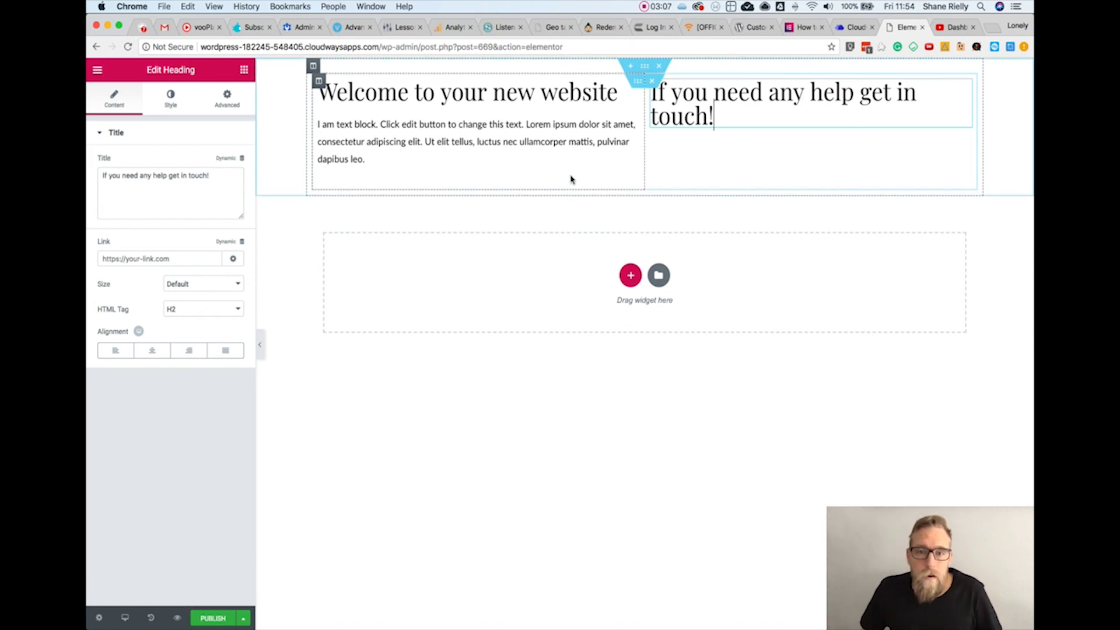
- Place a Form widget under the right-column heading
click(244, 70)
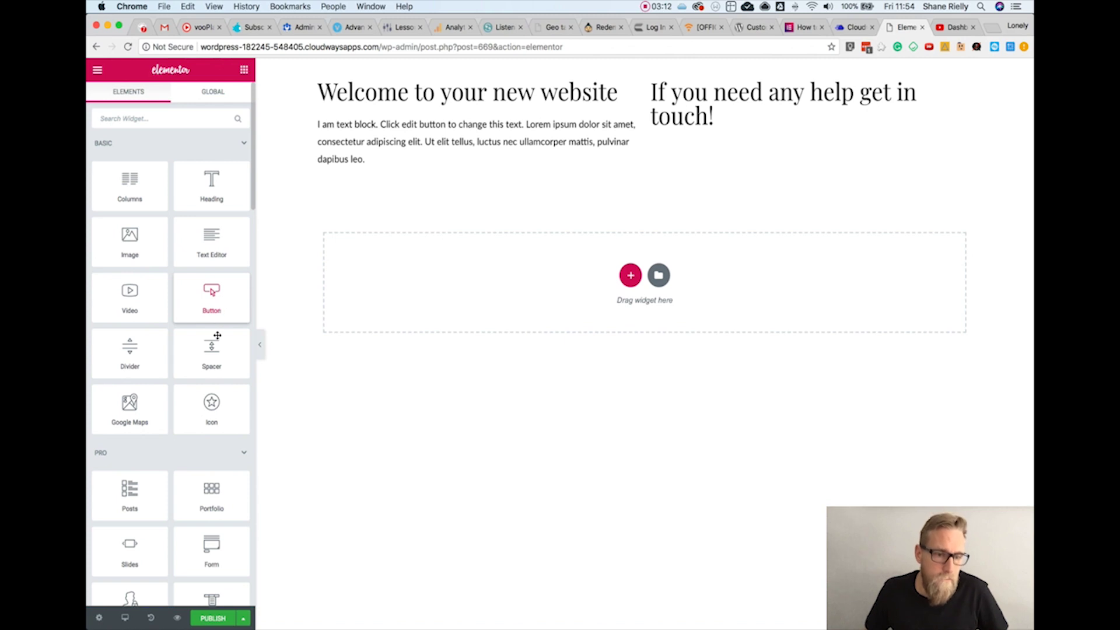
scroll(206, 407, down, 5)
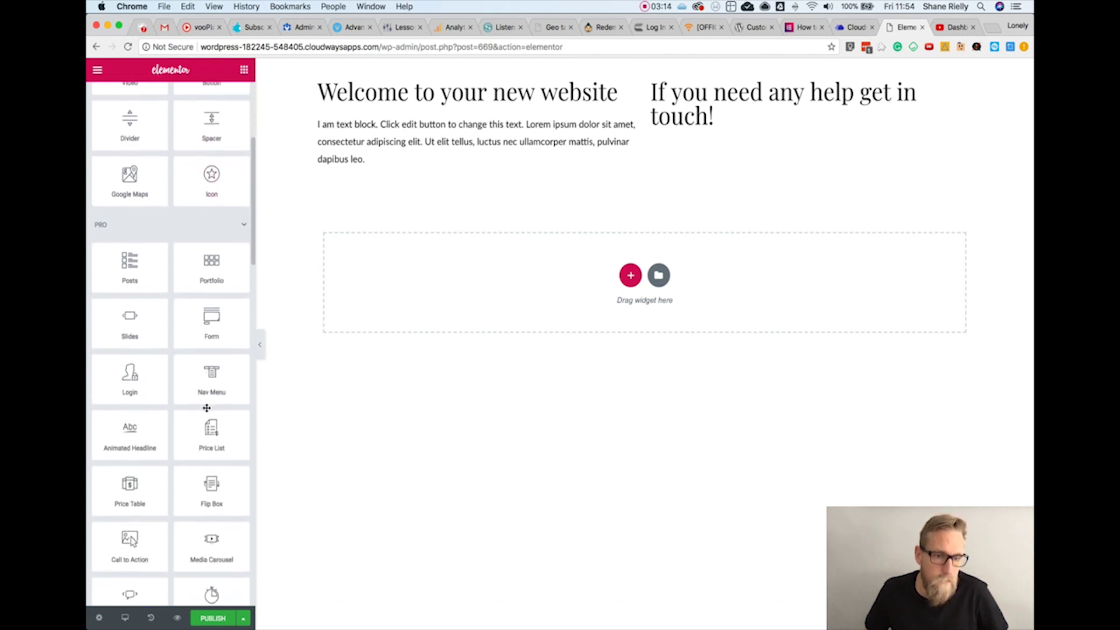
drag(208, 338, 785, 139)
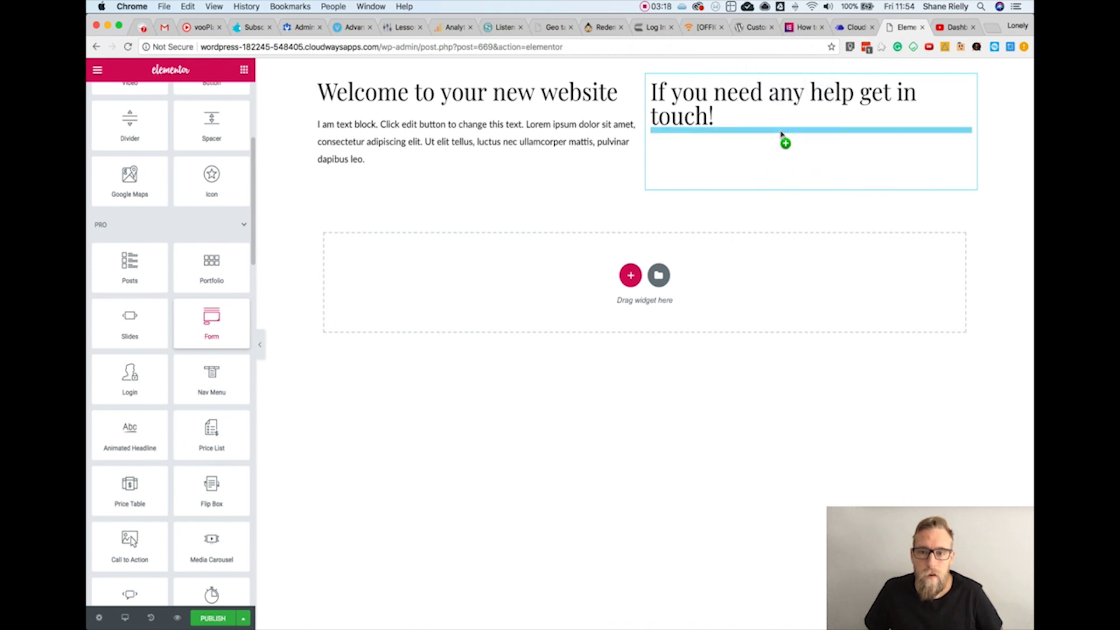
click(694, 168)
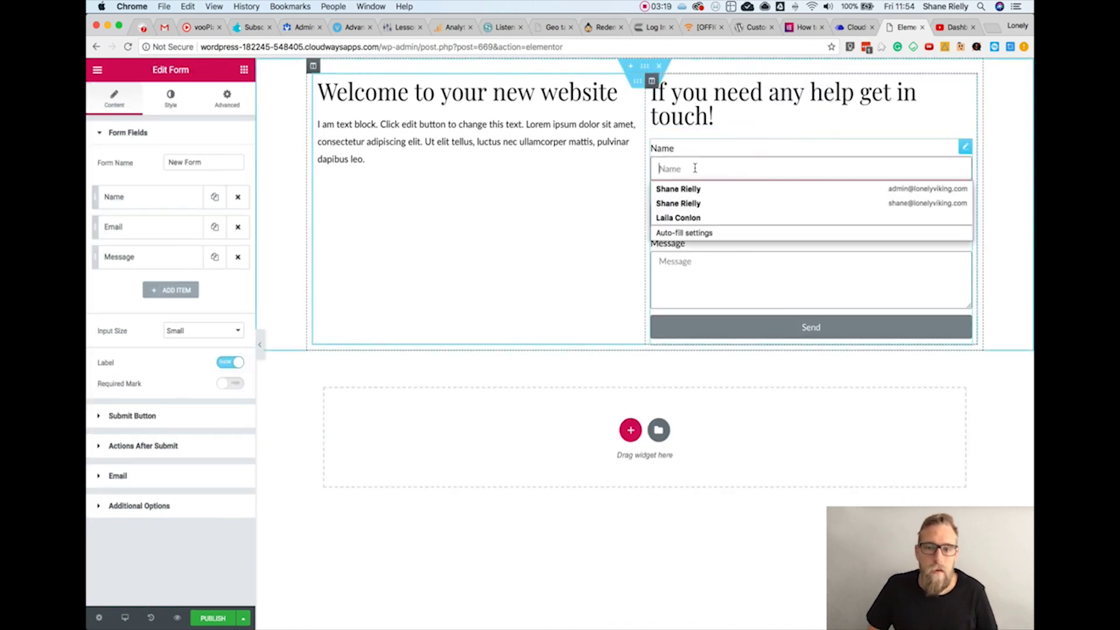
click(713, 151)
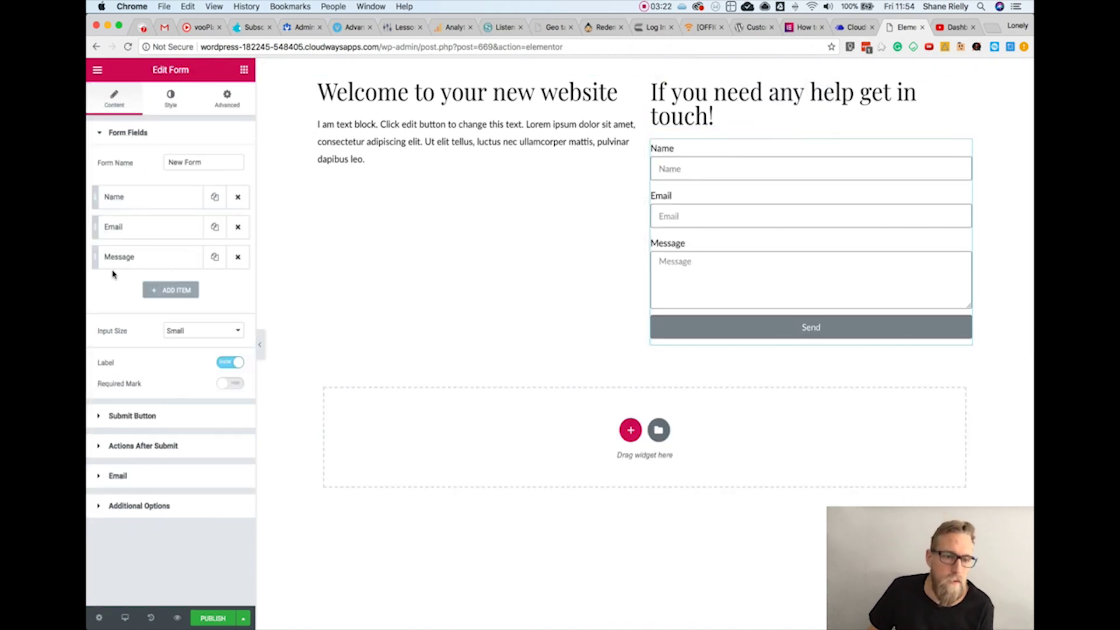
- Set the form's Input Size to Large and turn the field labels off
click(216, 332)
click(204, 350)
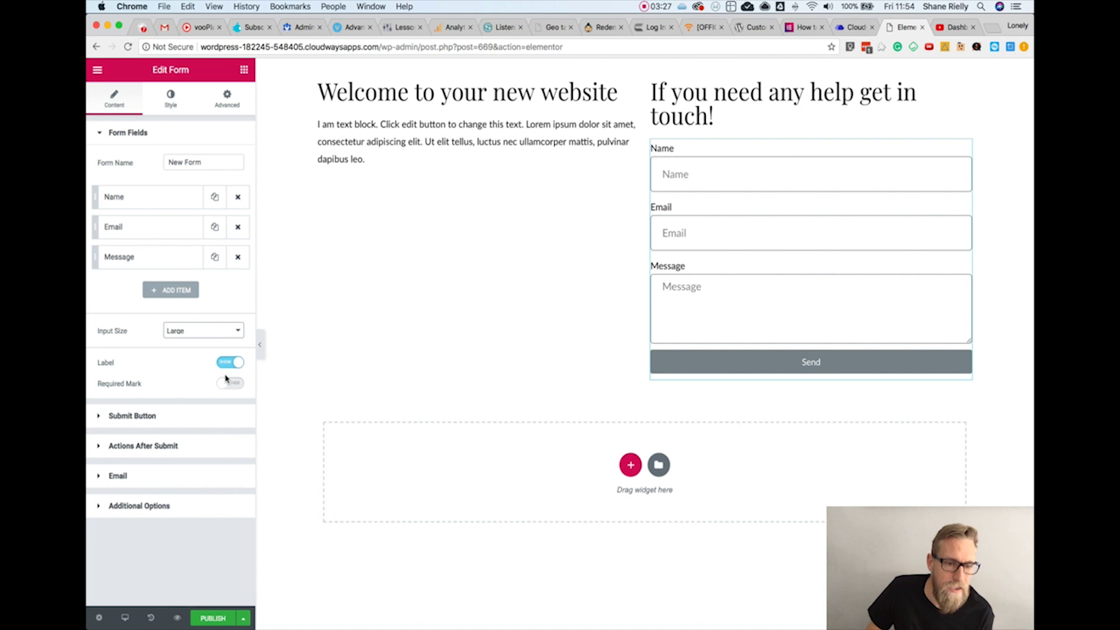
click(225, 363)
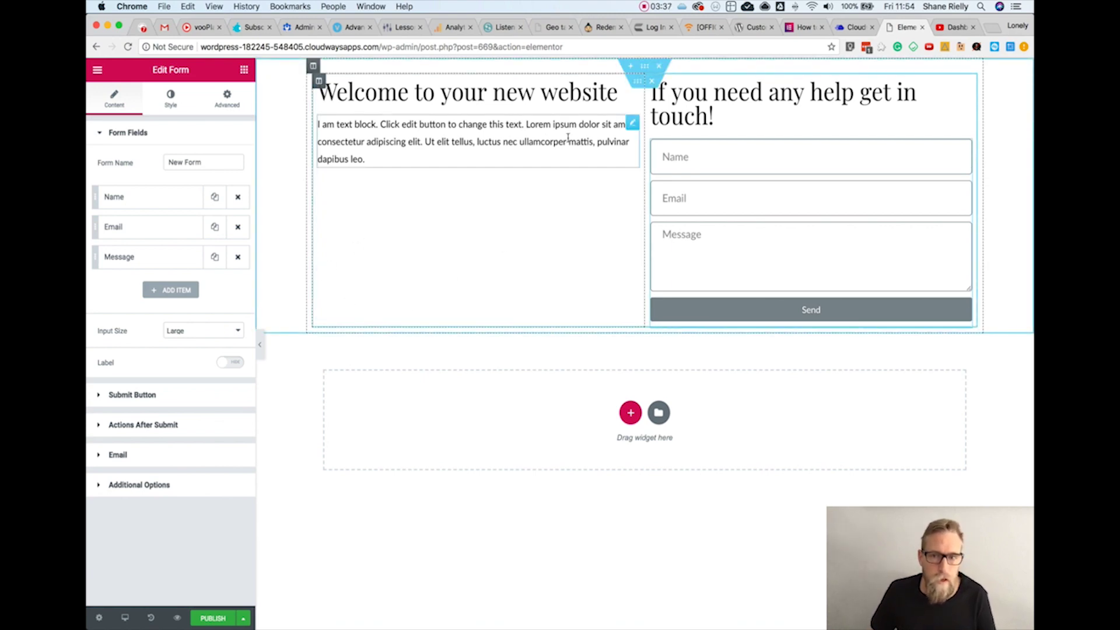
- Add a single-column section with a placeholder heading below the form, then reopen the tutorial article
click(629, 415)
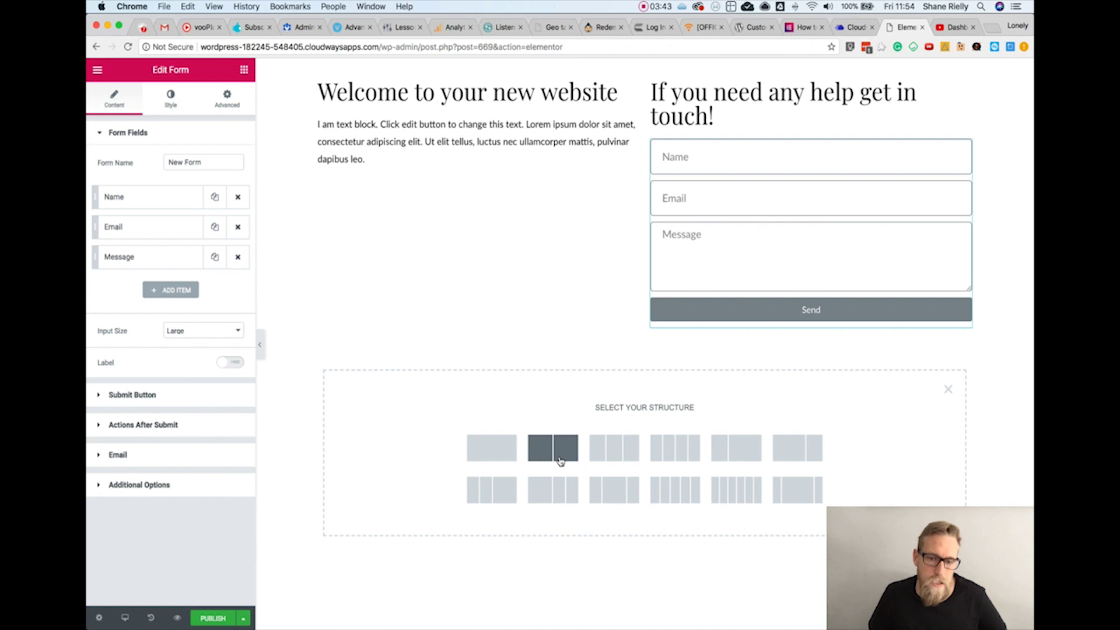
click(506, 456)
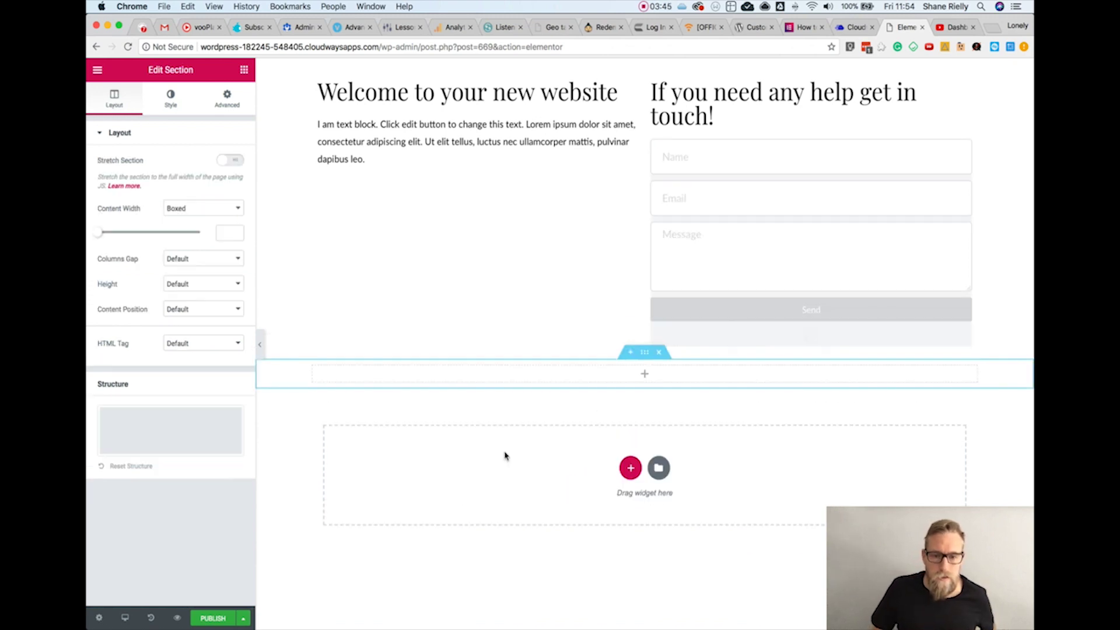
click(227, 106)
click(244, 70)
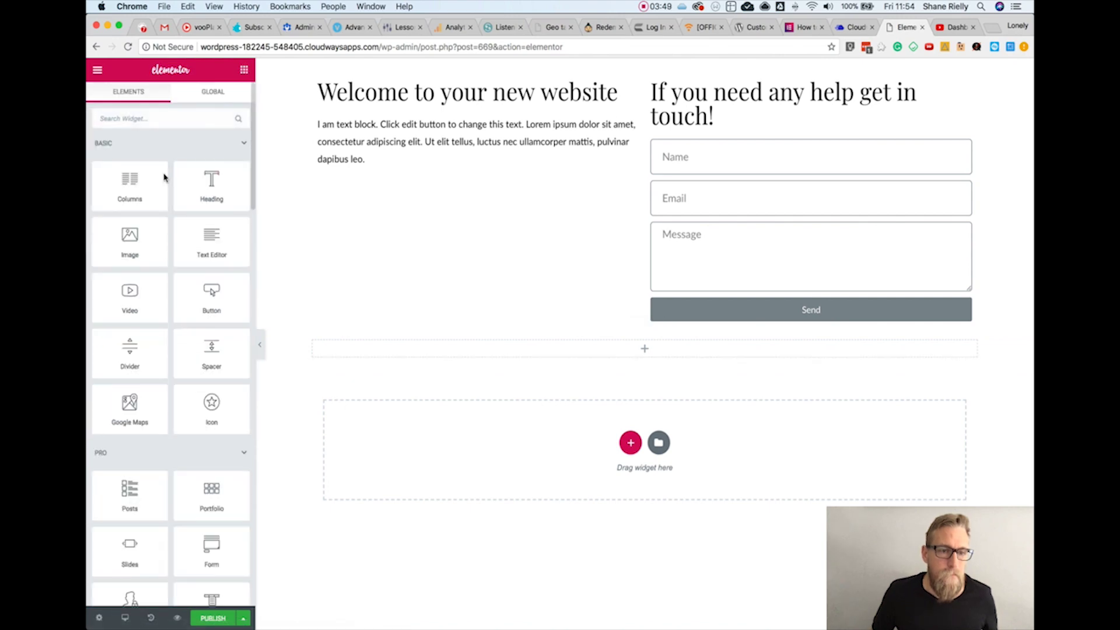
drag(227, 190, 312, 352)
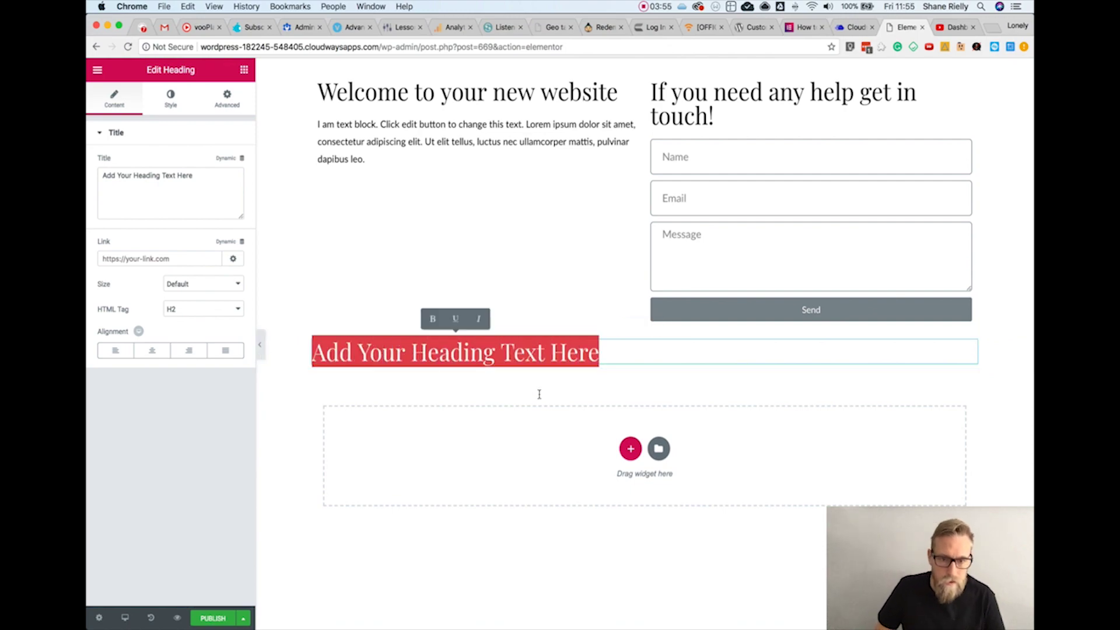
click(802, 26)
scroll(664, 391, down, 10)
- Scroll the tutorial to the example dashboard and Step 4, then return to the editor
scroll(664, 390, down, 15)
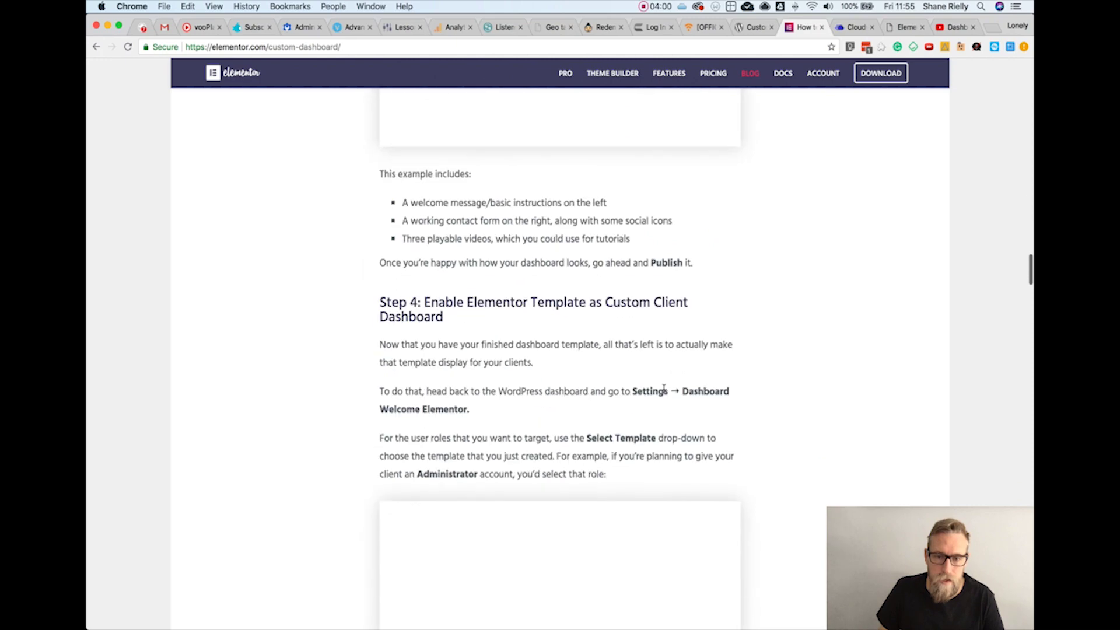
scroll(663, 388, up, 8)
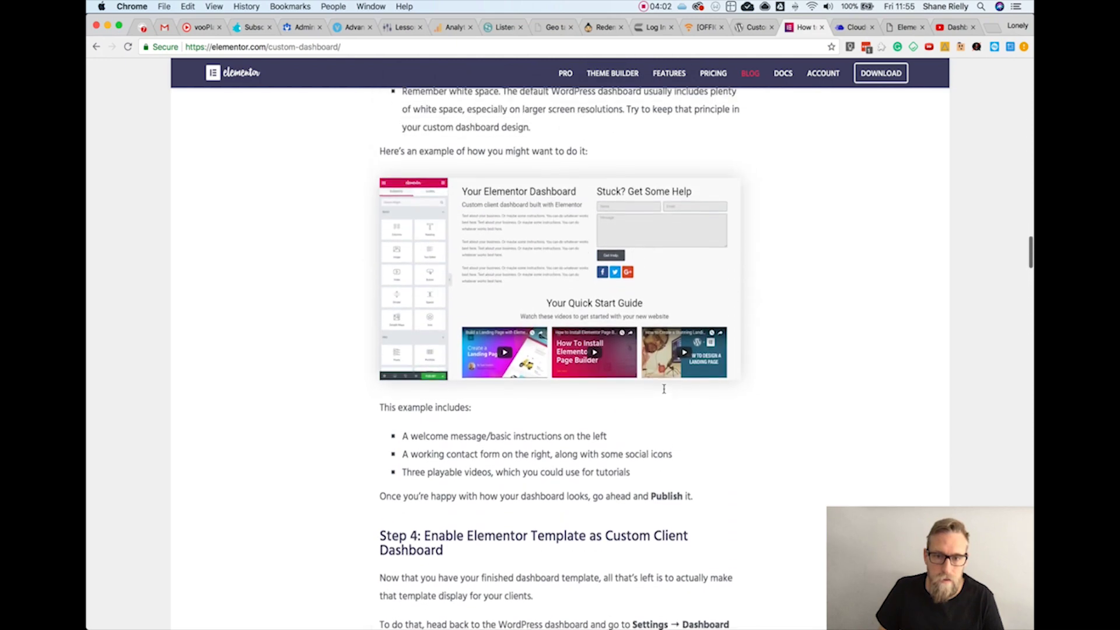
scroll(663, 387, down, 1)
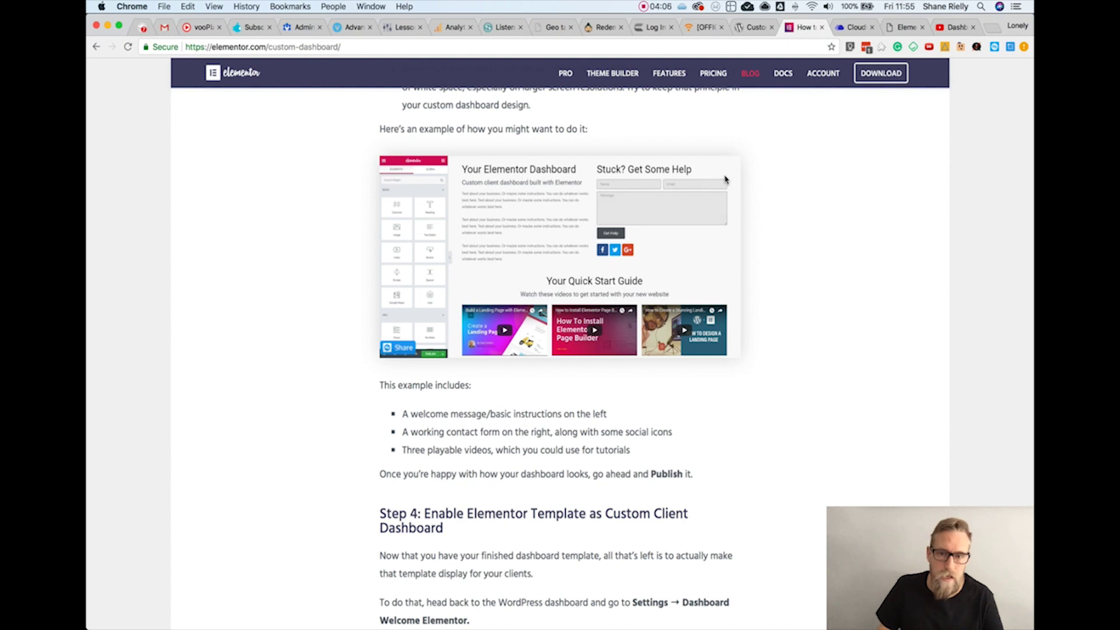
click(904, 28)
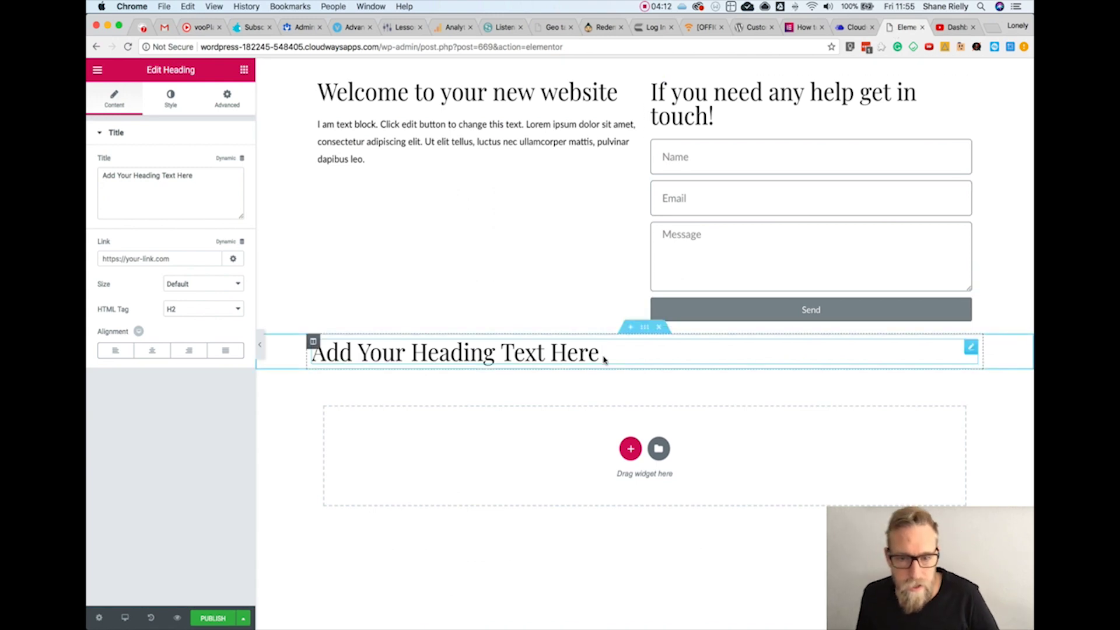
- Change the lower heading to 'Some videos to get you started' and center-align it
drag(604, 360, 311, 354)
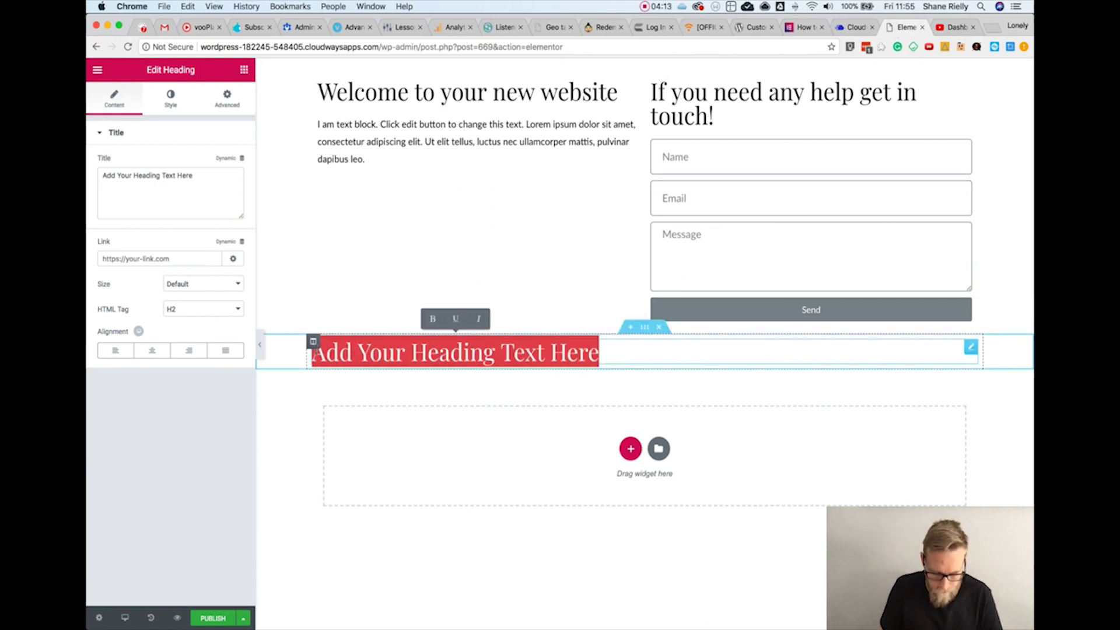
text(Some vi)
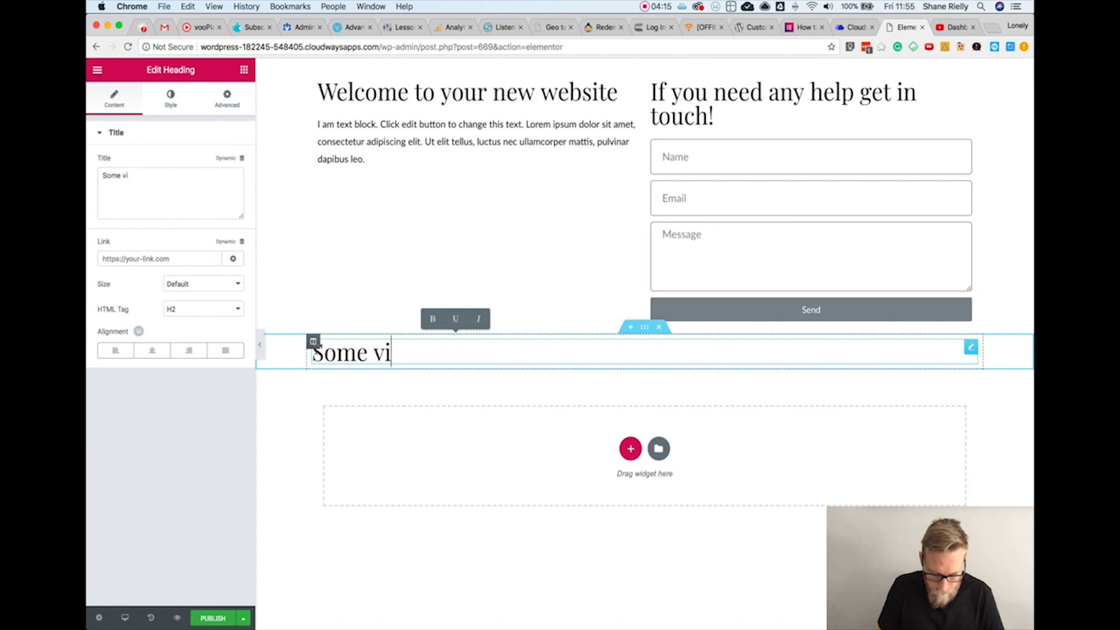
text(deos to get you started)
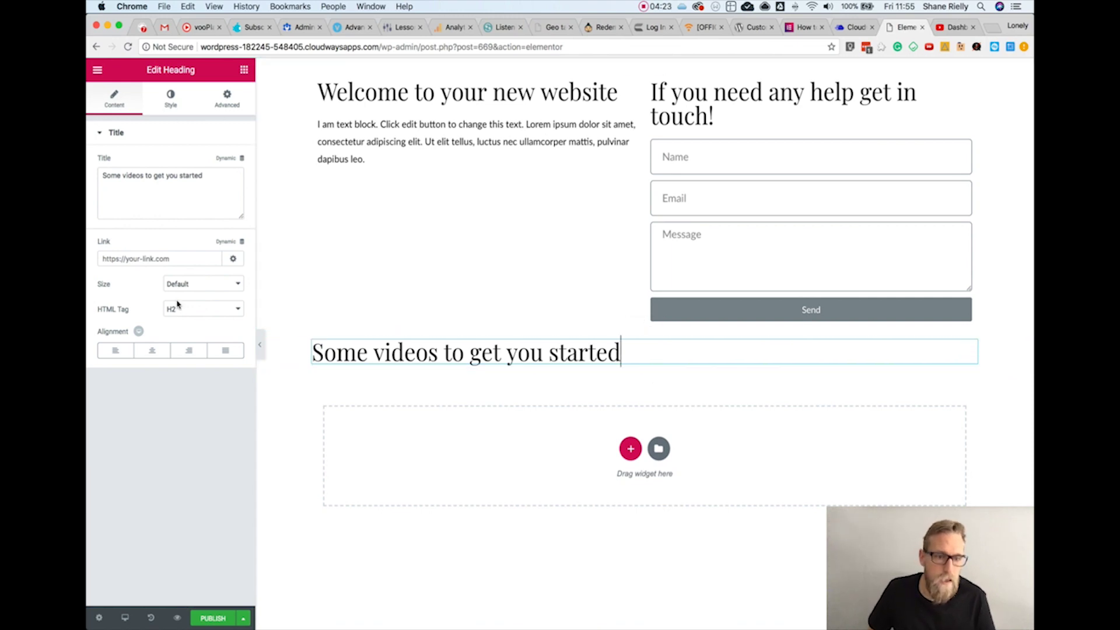
click(151, 350)
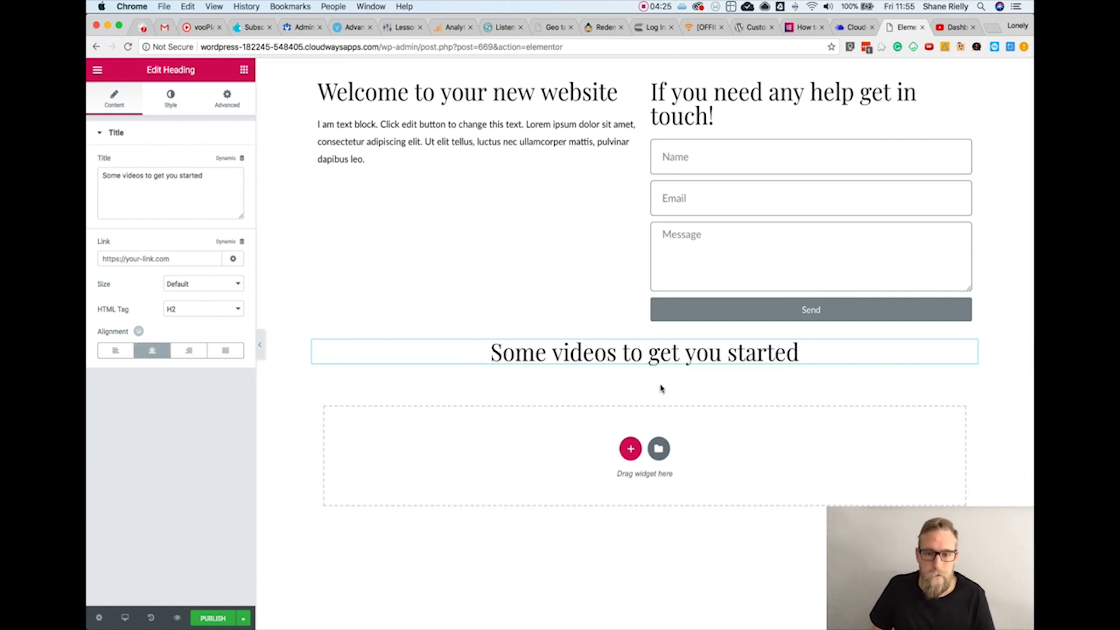
click(244, 71)
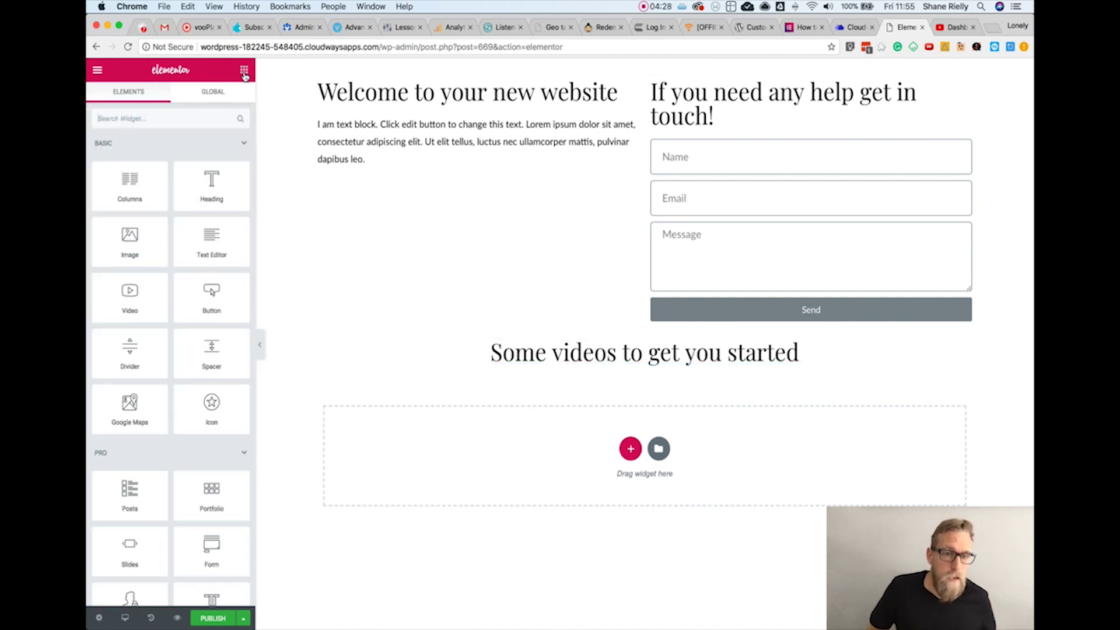
- Find the Video Gallery widget by searching 'video' and add it under the heading
click(177, 119)
text(video)
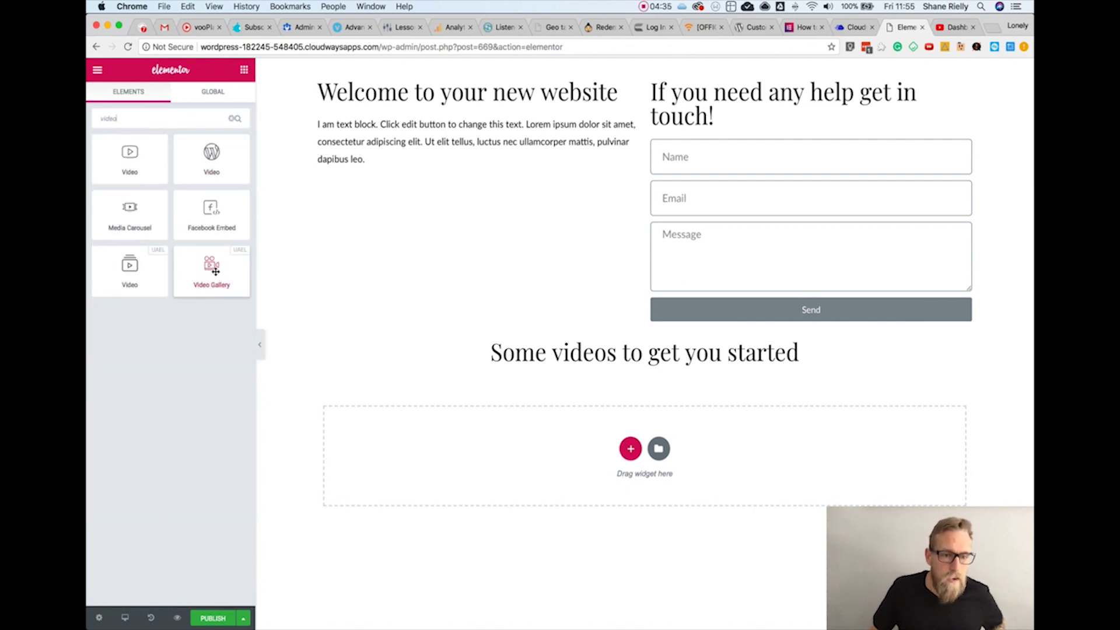
drag(216, 267, 617, 365)
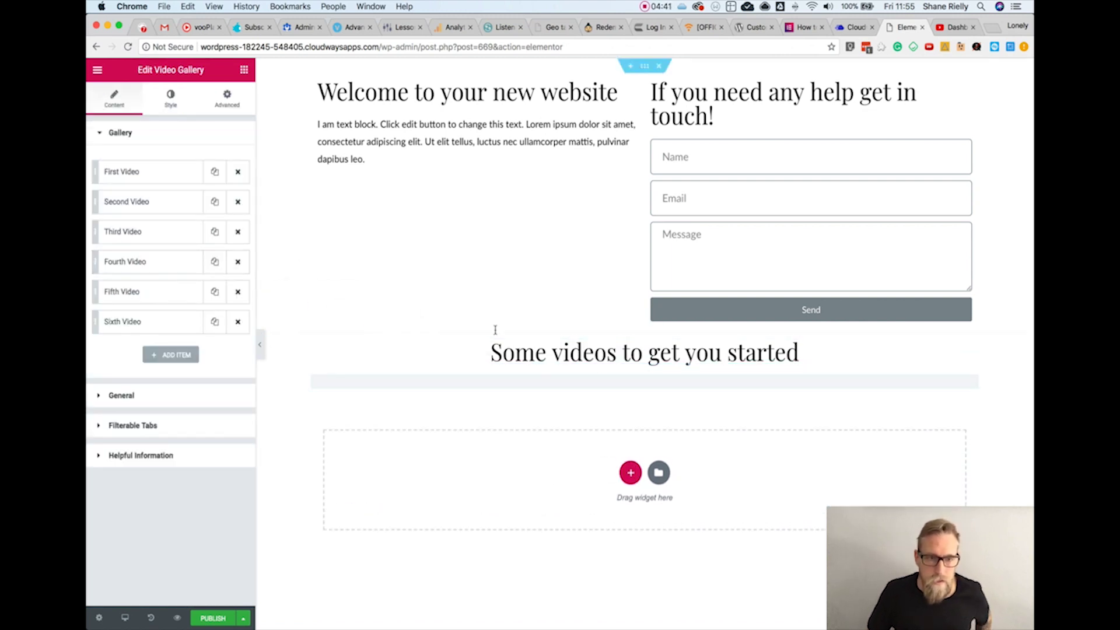
click(244, 71)
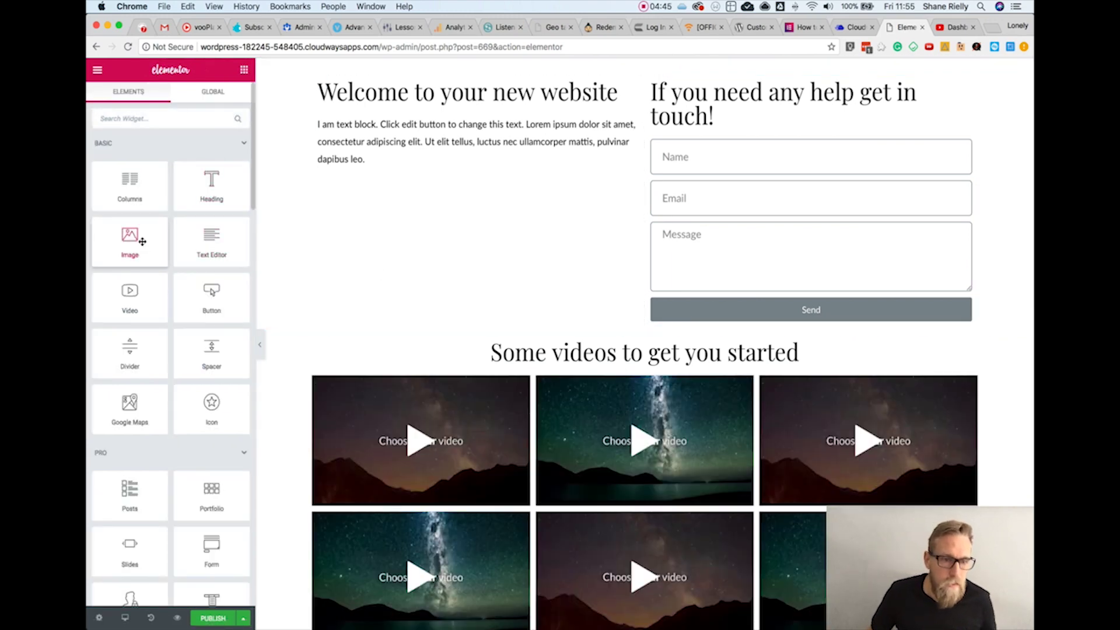
- Insert a spacer between the heading and gallery with Space set to 30
drag(209, 348, 540, 376)
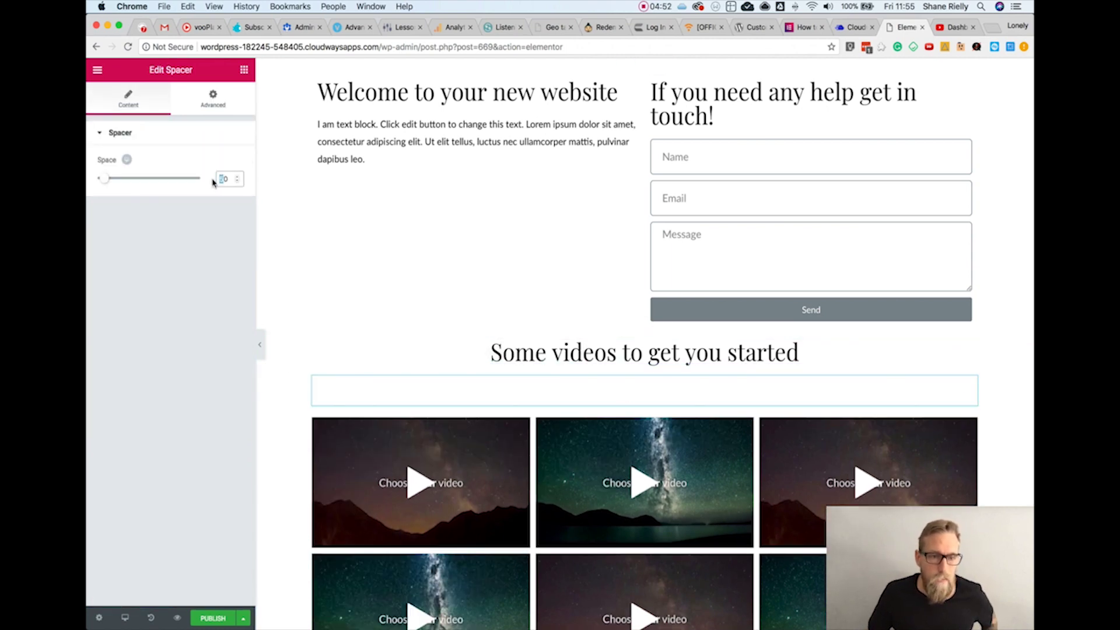
text(3)
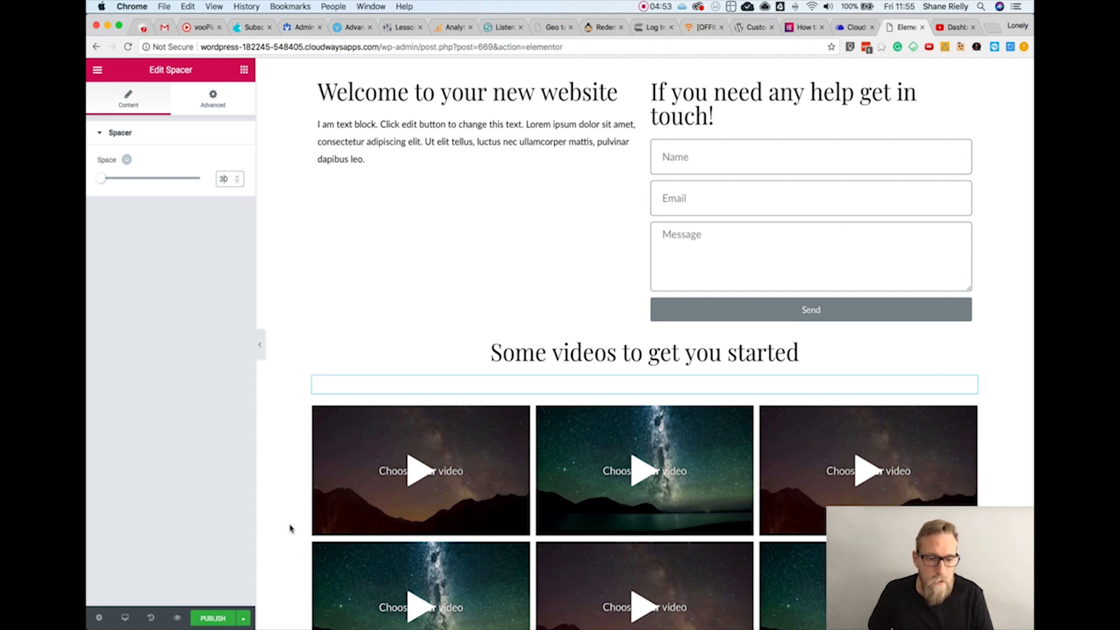
scroll(616, 457, down, 5)
- Preview the second video, then delete the Sixth, Fifth and Fourth Video items
click(571, 347)
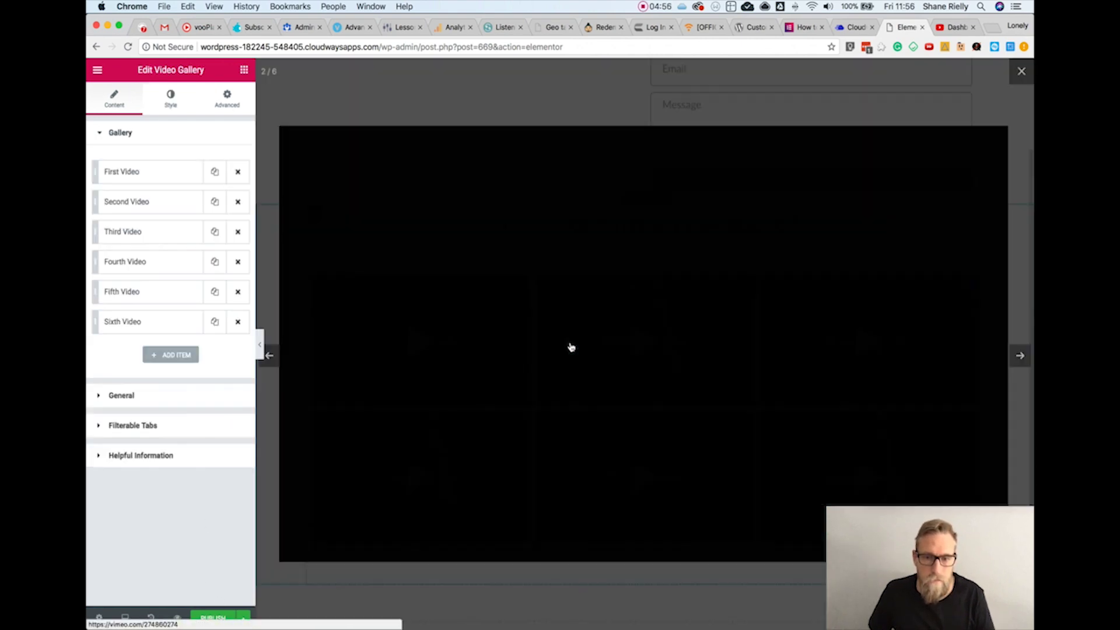
click(1021, 71)
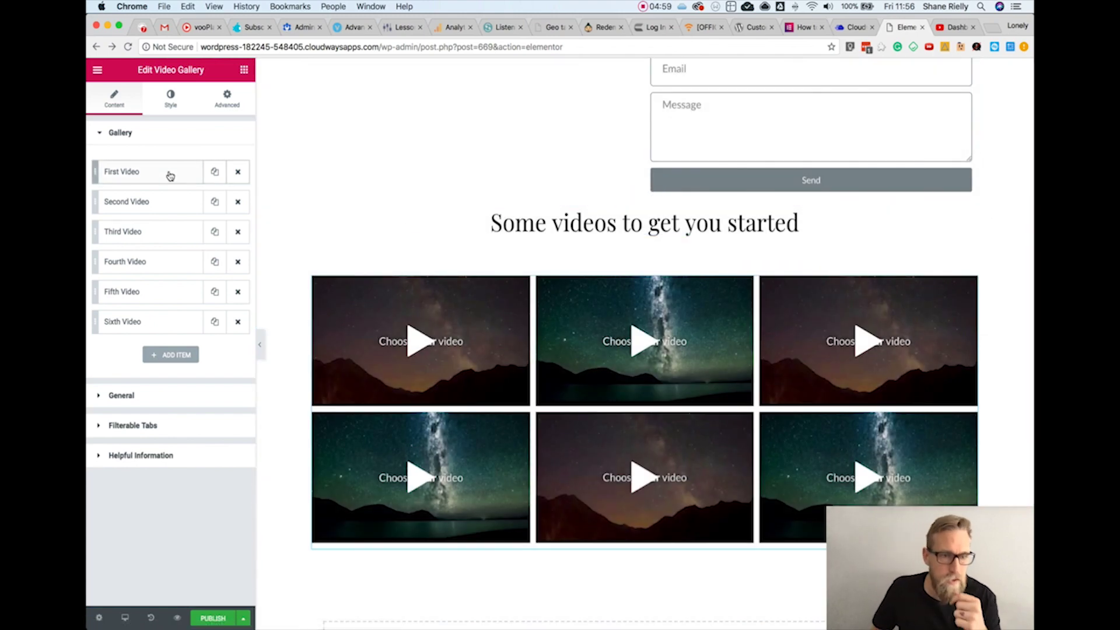
click(238, 321)
click(238, 292)
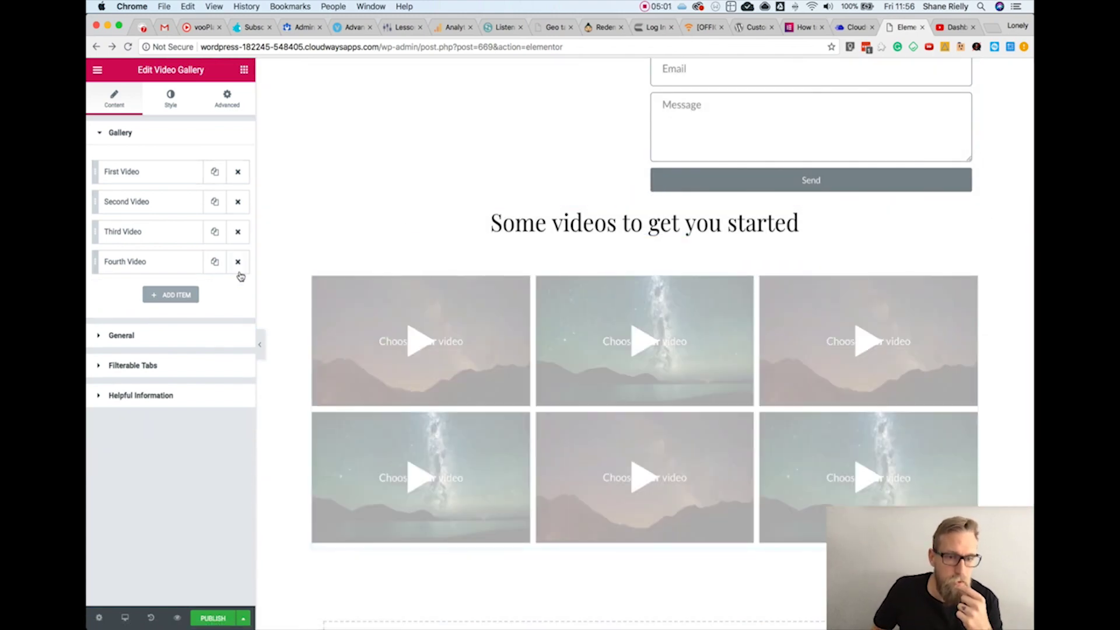
click(239, 262)
- Copy a YouTube channel video's link and select the First Video's current URL
click(147, 176)
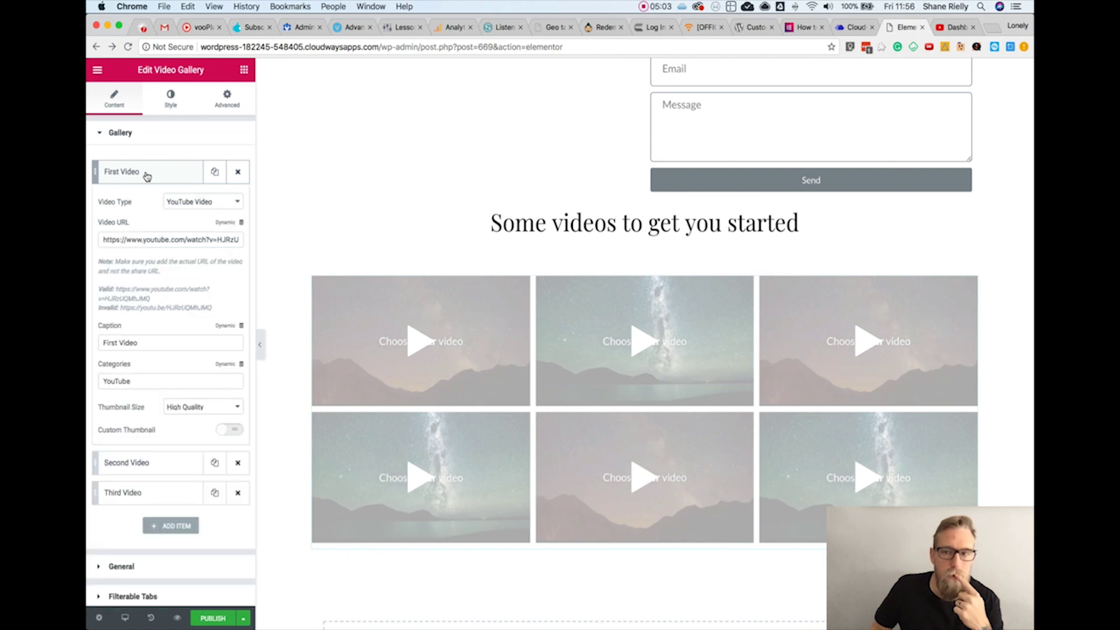
click(954, 27)
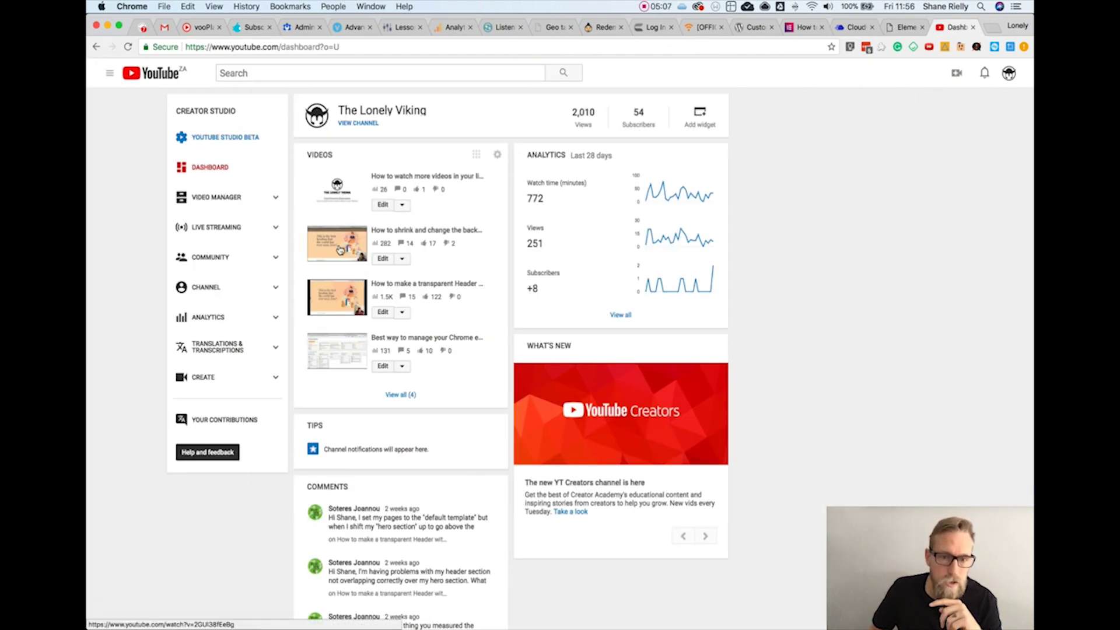
right_click(336, 294)
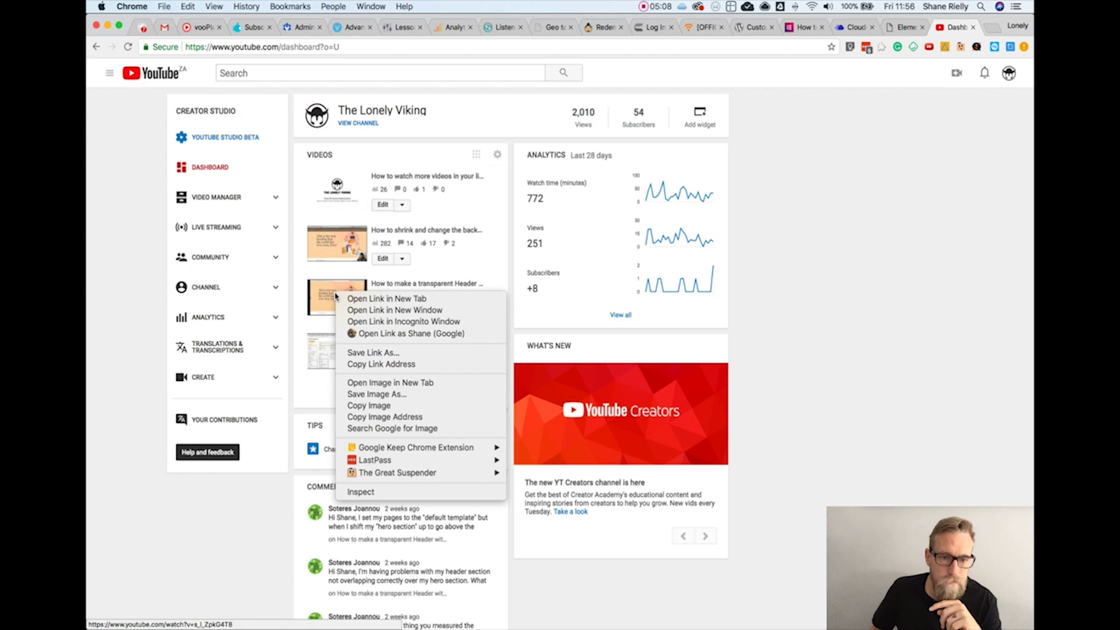
click(379, 363)
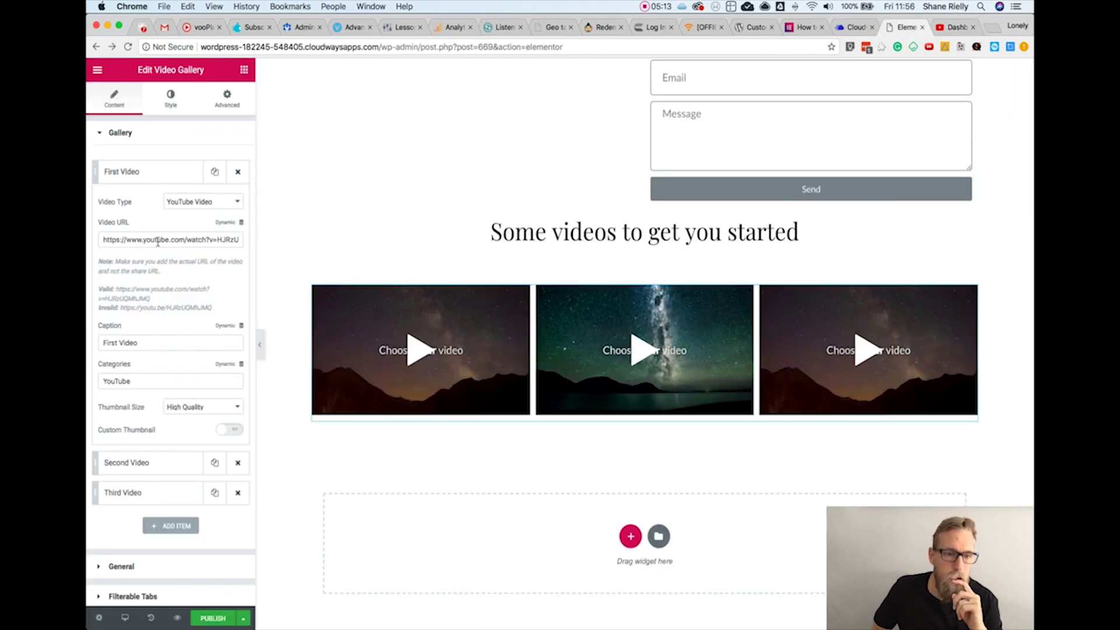
triple_click(158, 239)
- Paste the copied YouTube link as the First Video's URL, leaving its caption unchanged
key(super+v)
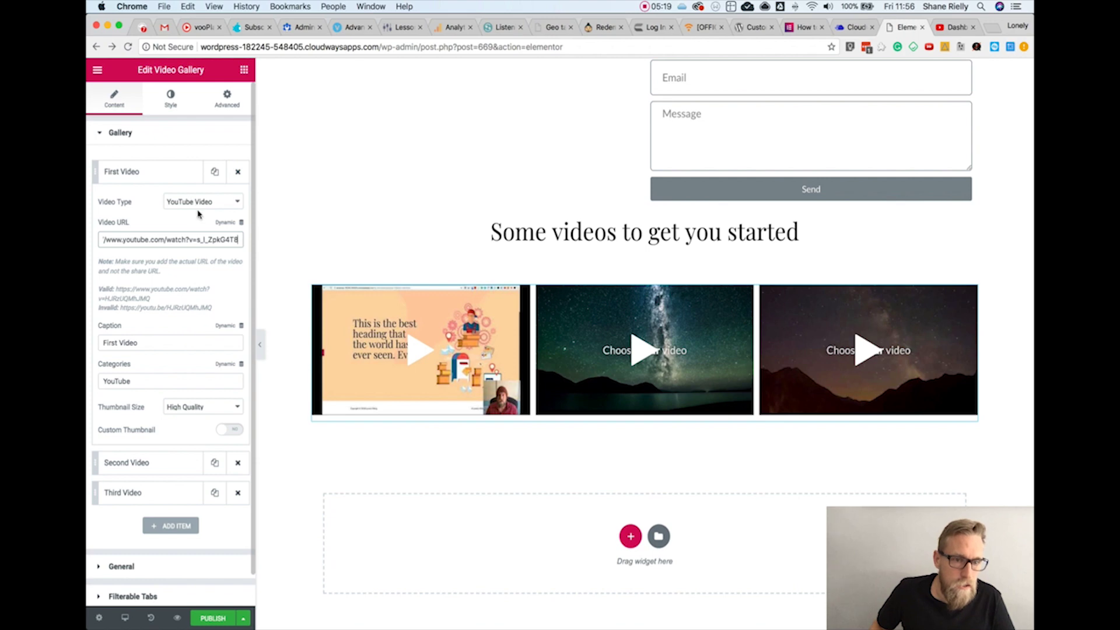
scroll(177, 252, down, 1)
drag(140, 309, 104, 309)
click(157, 309)
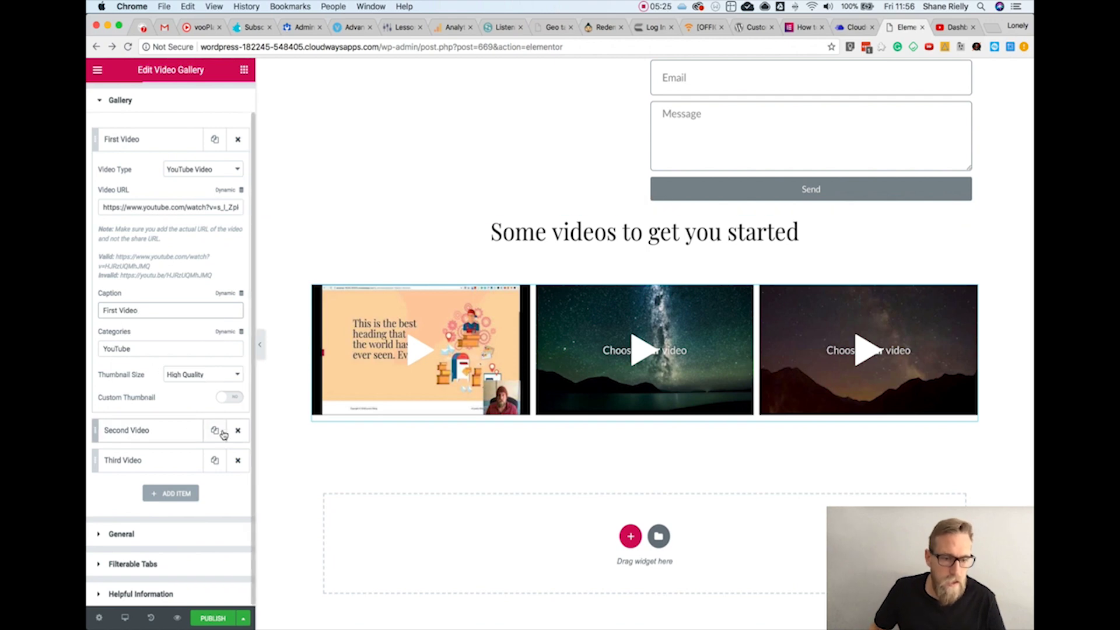
- Copy a second YouTube channel video's link and return to the gallery editor
click(950, 28)
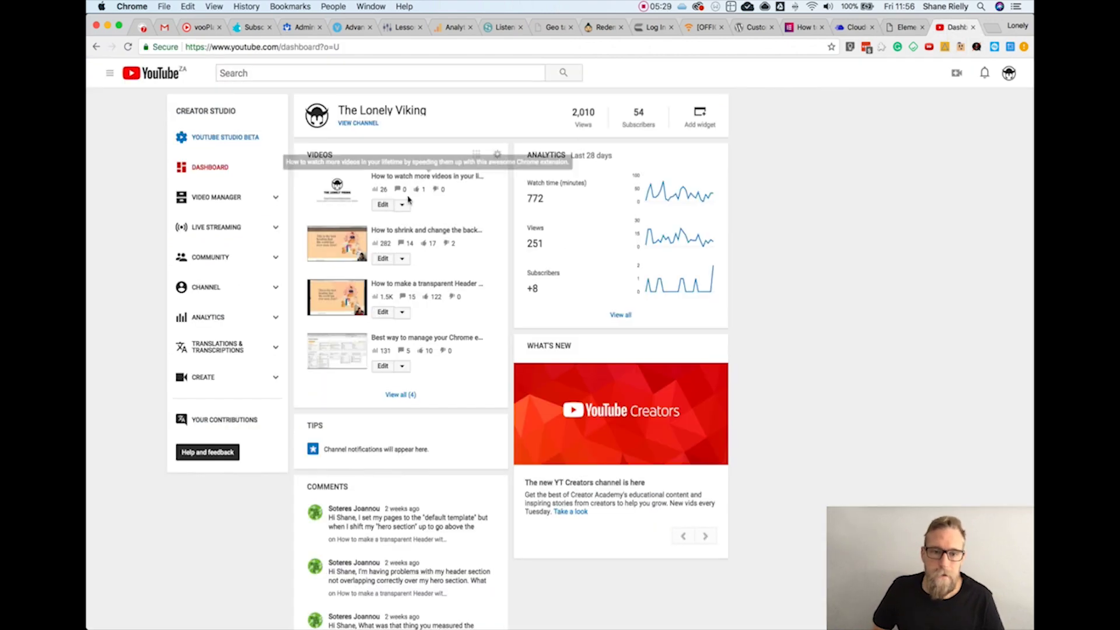
right_click(337, 245)
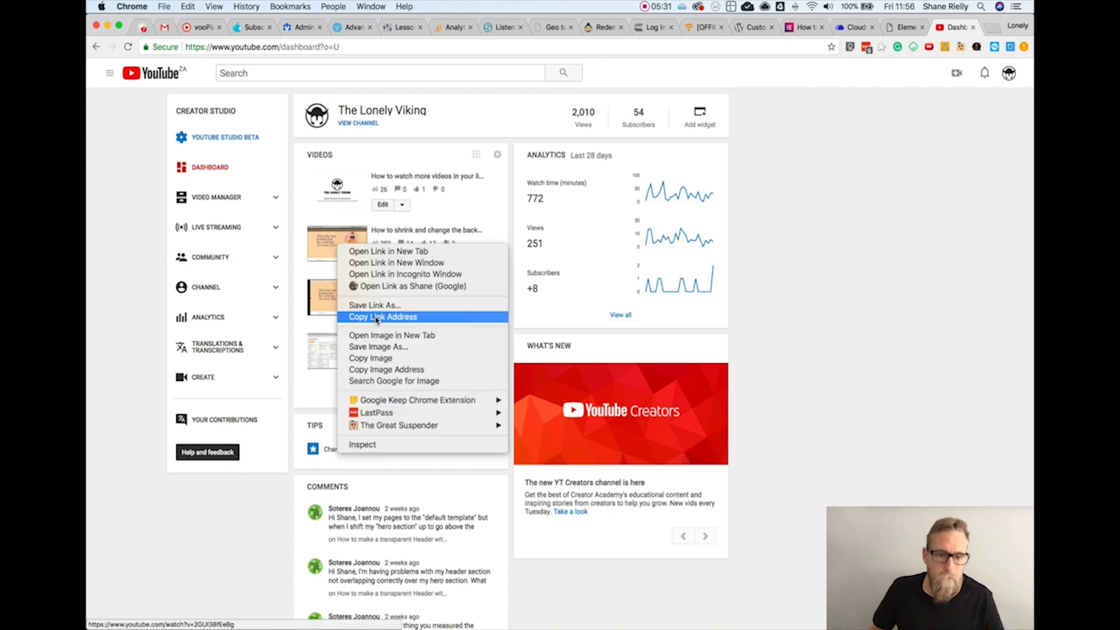
click(383, 316)
click(906, 28)
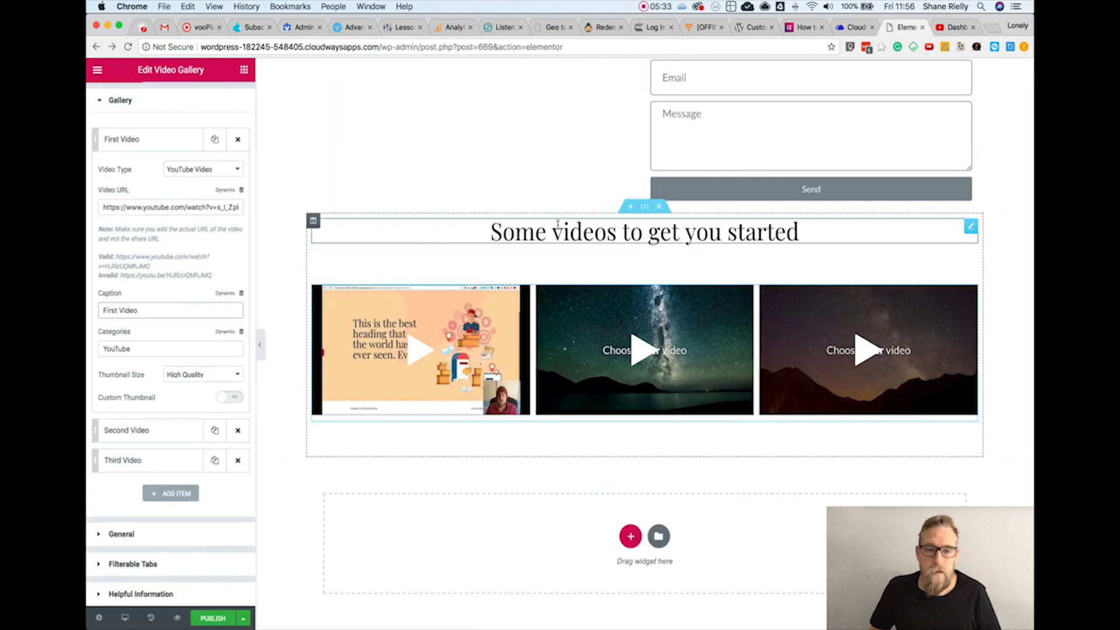
- Paste the copied link as the Second Video's URL and set its type to YouTube Video
click(192, 146)
click(140, 171)
triple_click(188, 239)
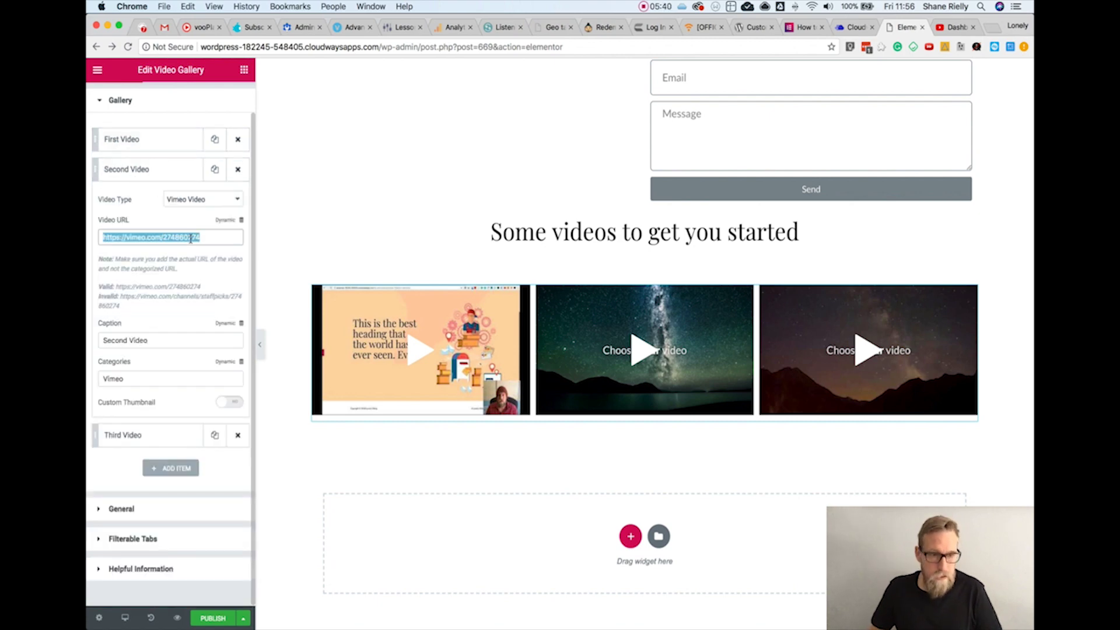
key(super+v)
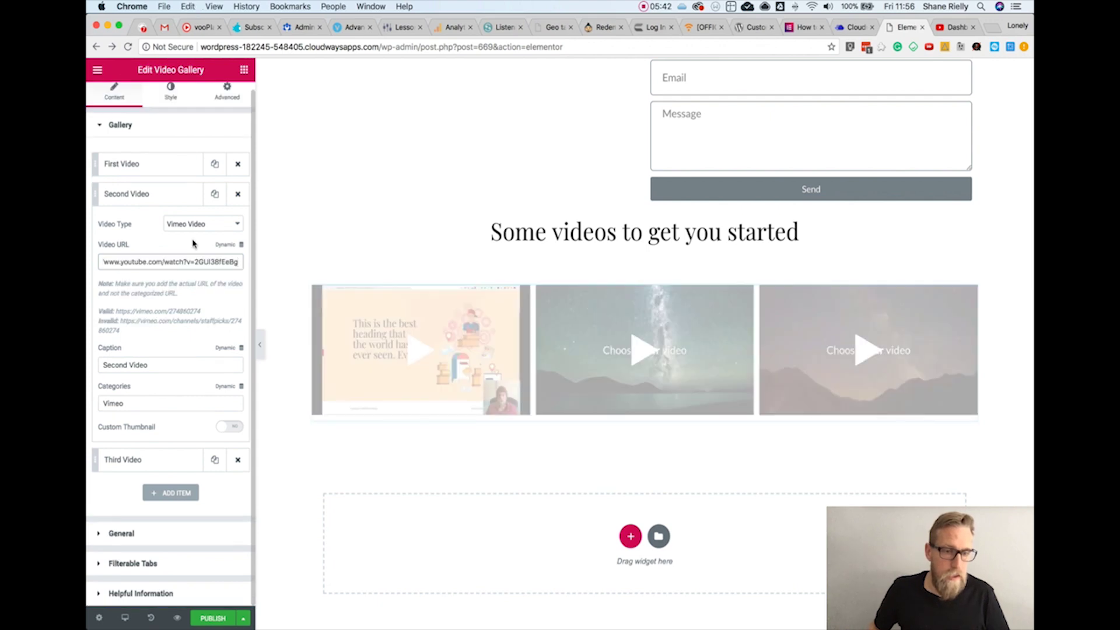
click(194, 226)
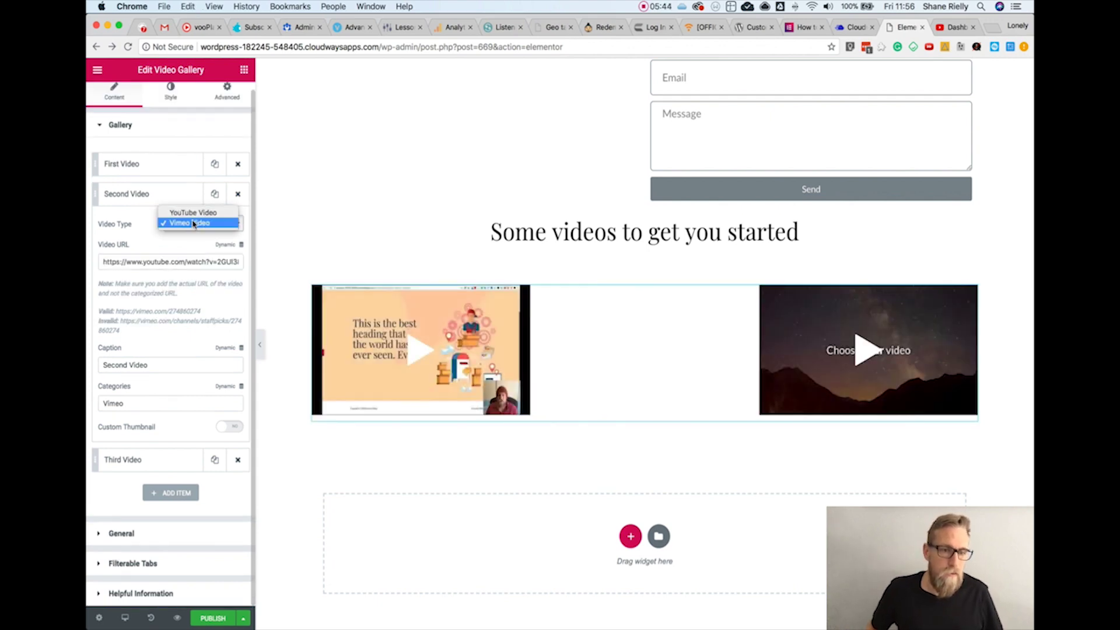
click(195, 215)
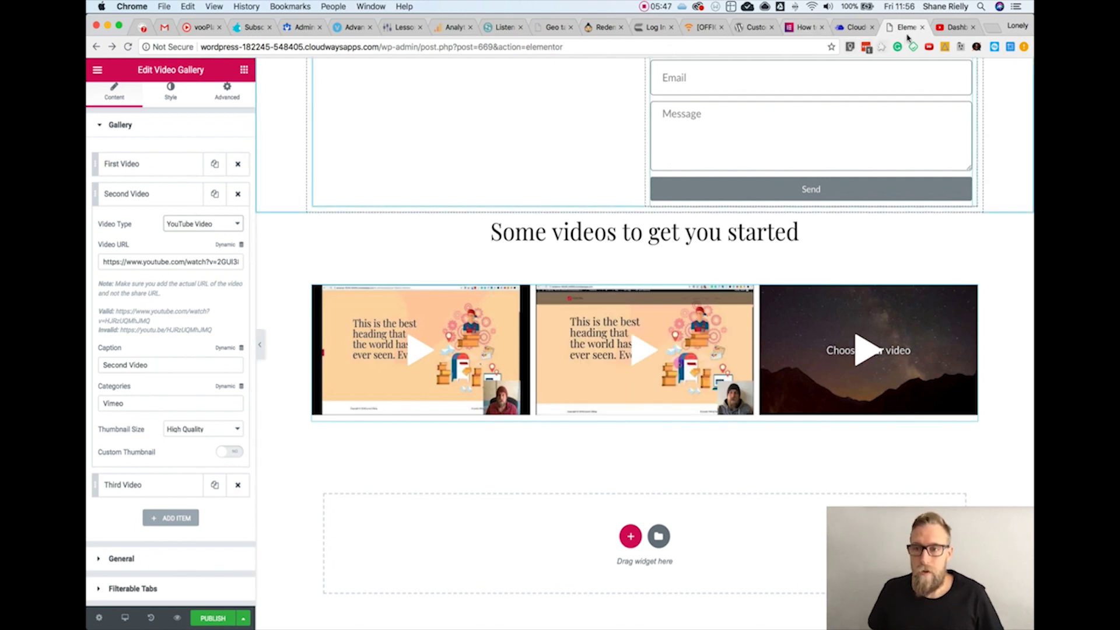
- Copy another video's link from the YouTube channel dashboard
click(953, 27)
right_click(350, 187)
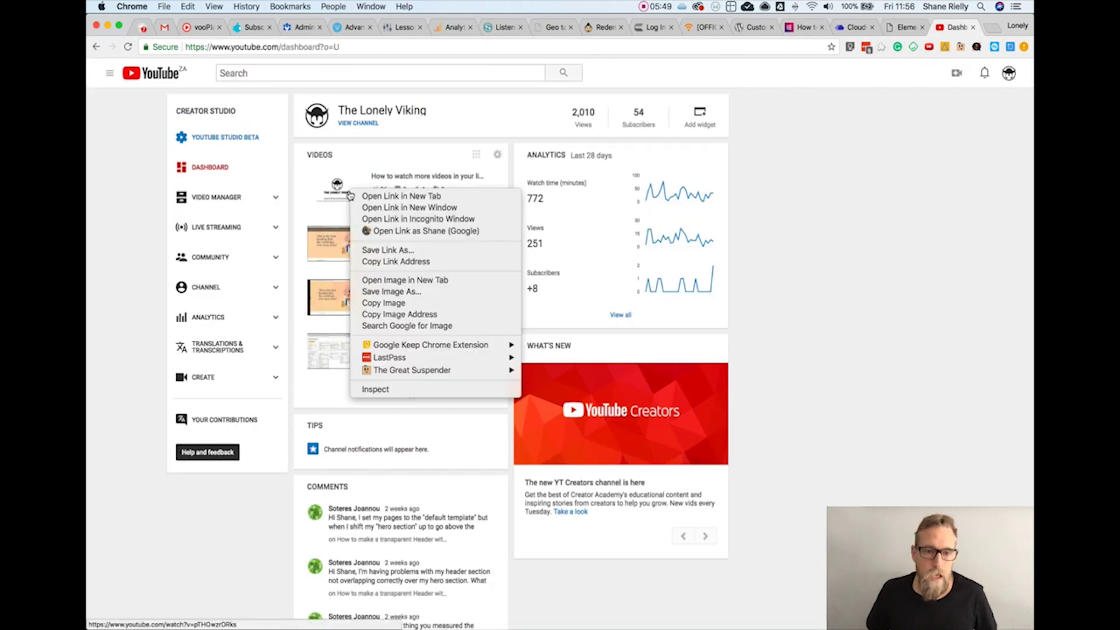
click(395, 262)
- Replace the Third Video's URL with the copied YouTube link, showing the Cool Chrome Extensions thumbnail
click(894, 30)
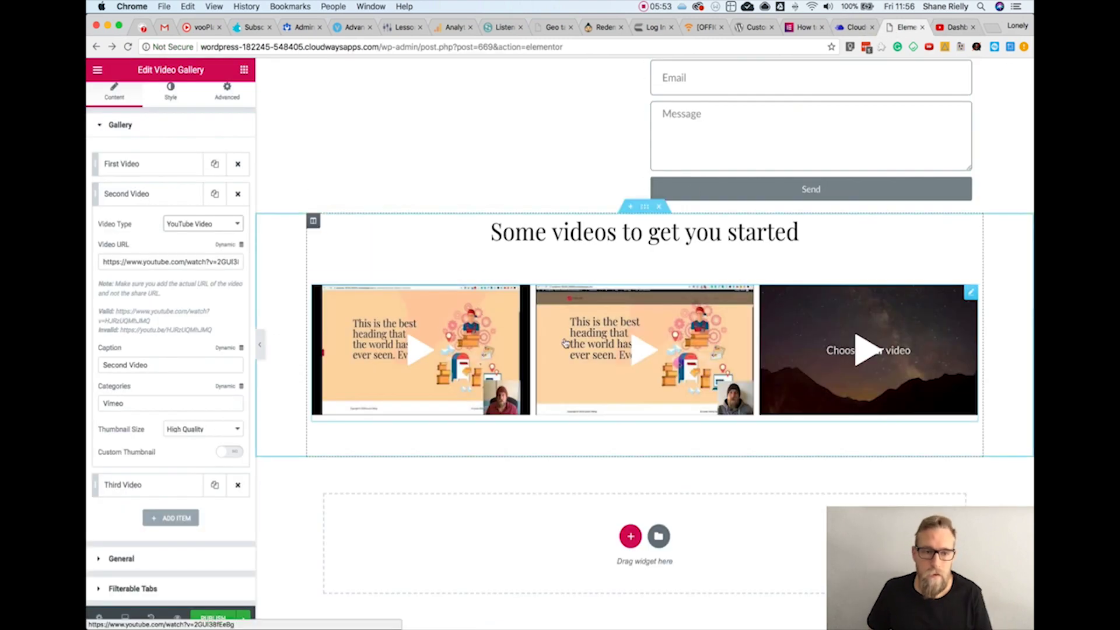
click(170, 203)
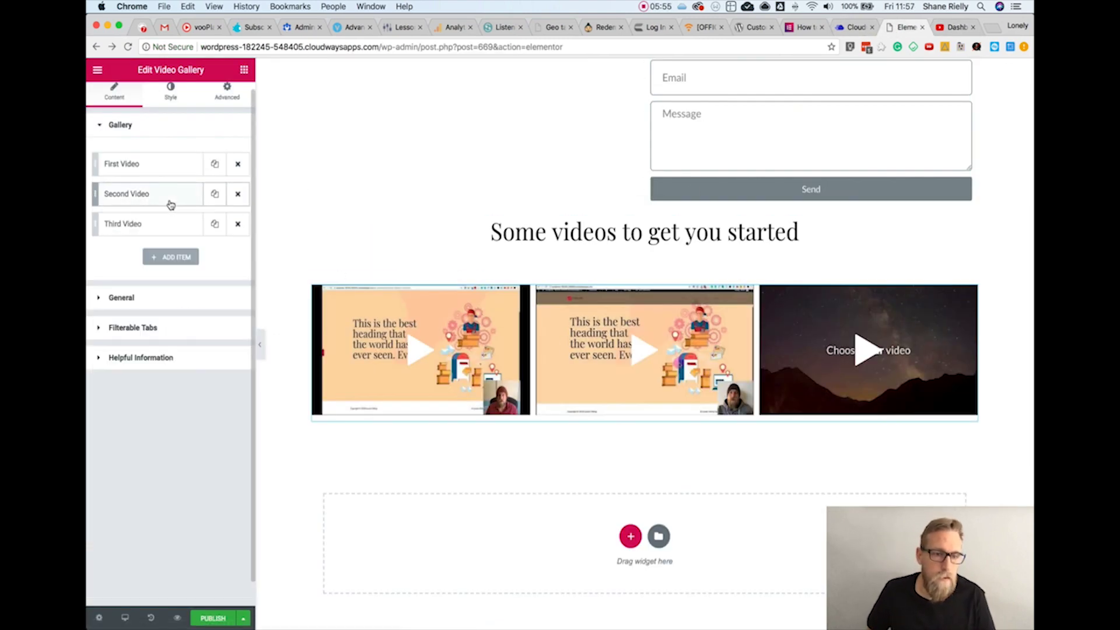
click(168, 223)
triple_click(155, 291)
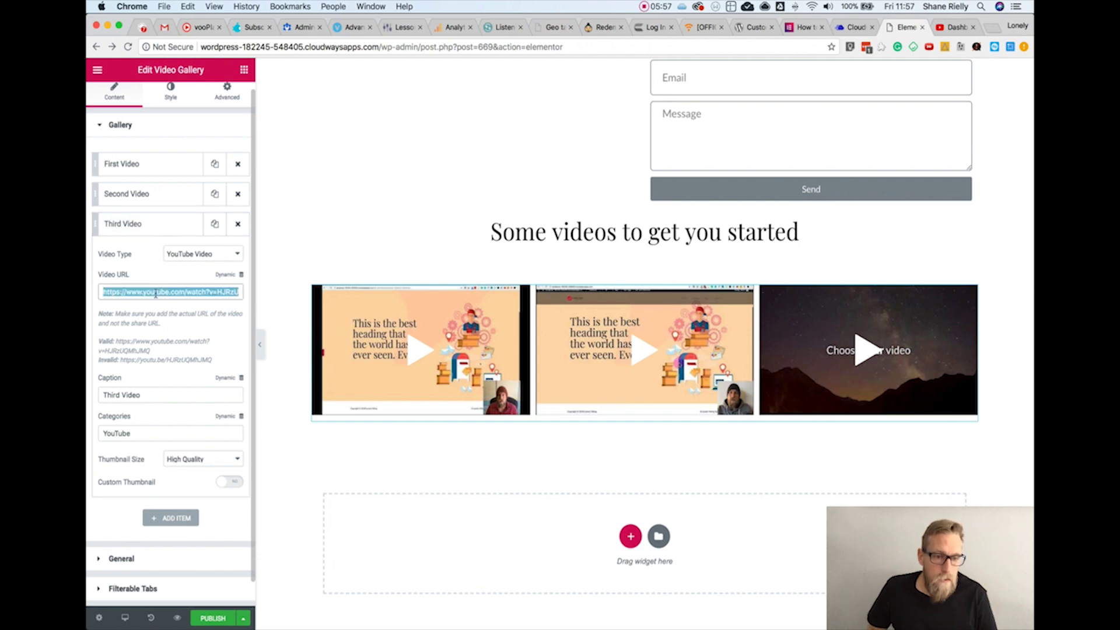
key(super+v)
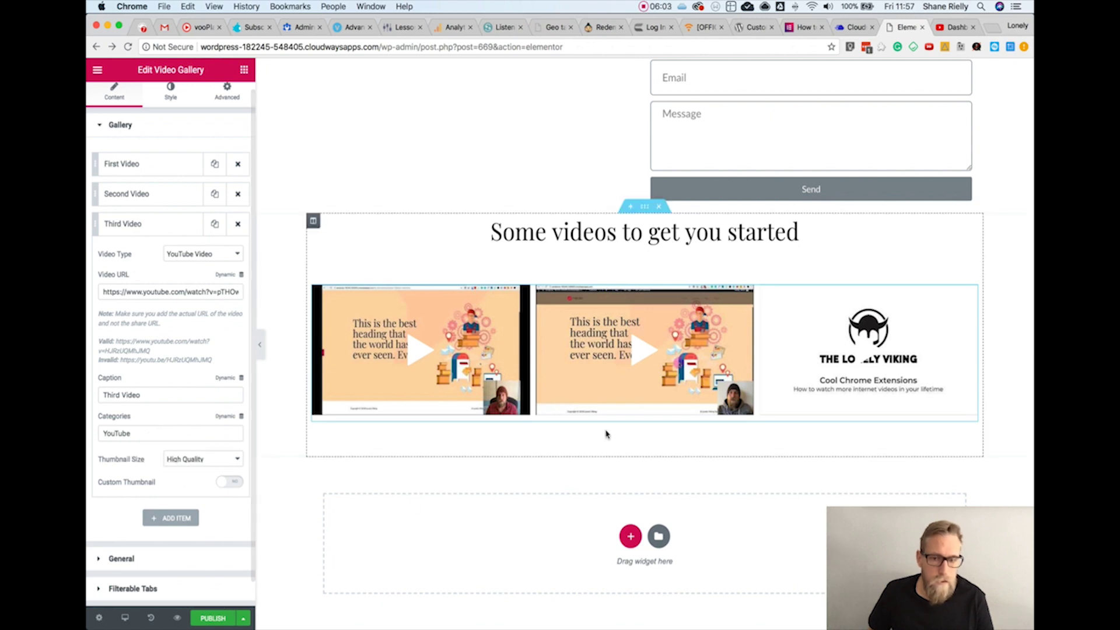
scroll(732, 464, up, 2)
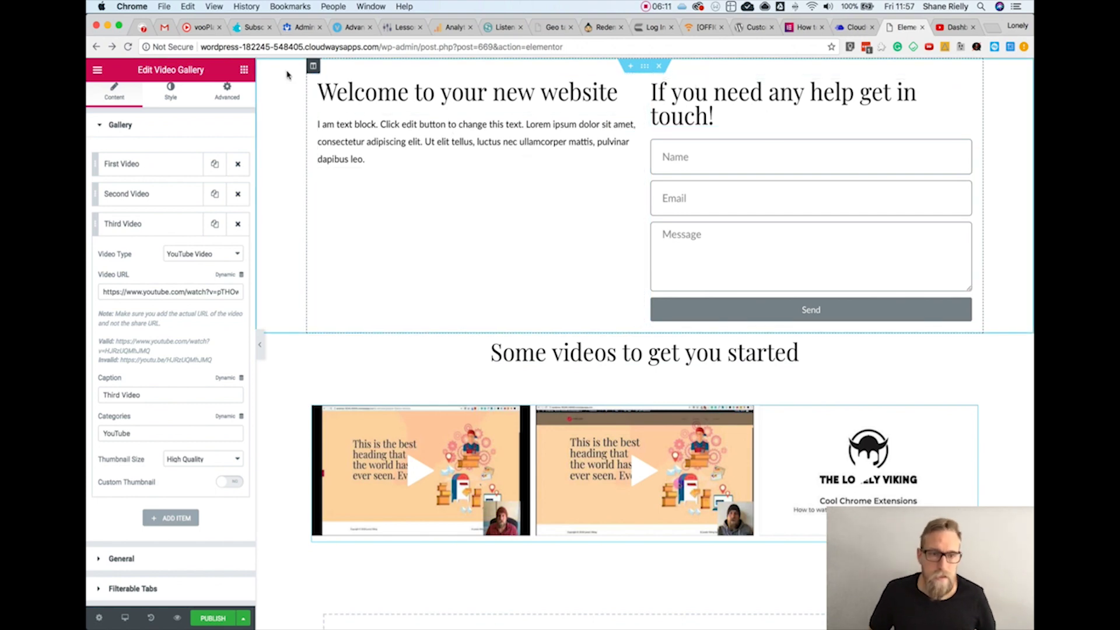
- Place a Spacer widget above the videos heading and raise its space from 50 to 66
click(244, 69)
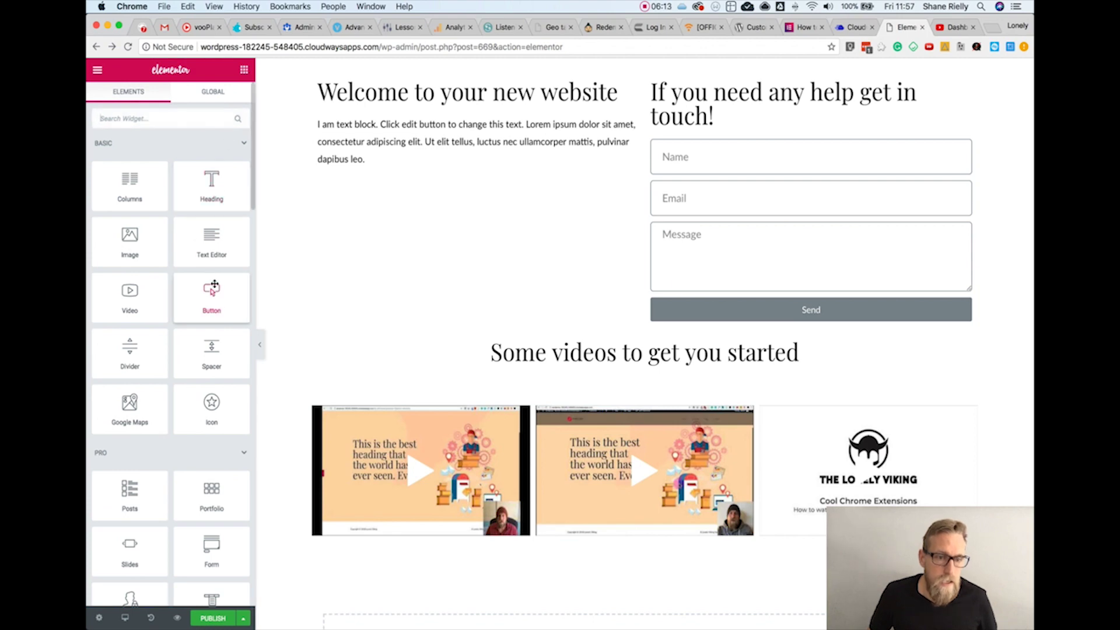
drag(210, 353, 610, 320)
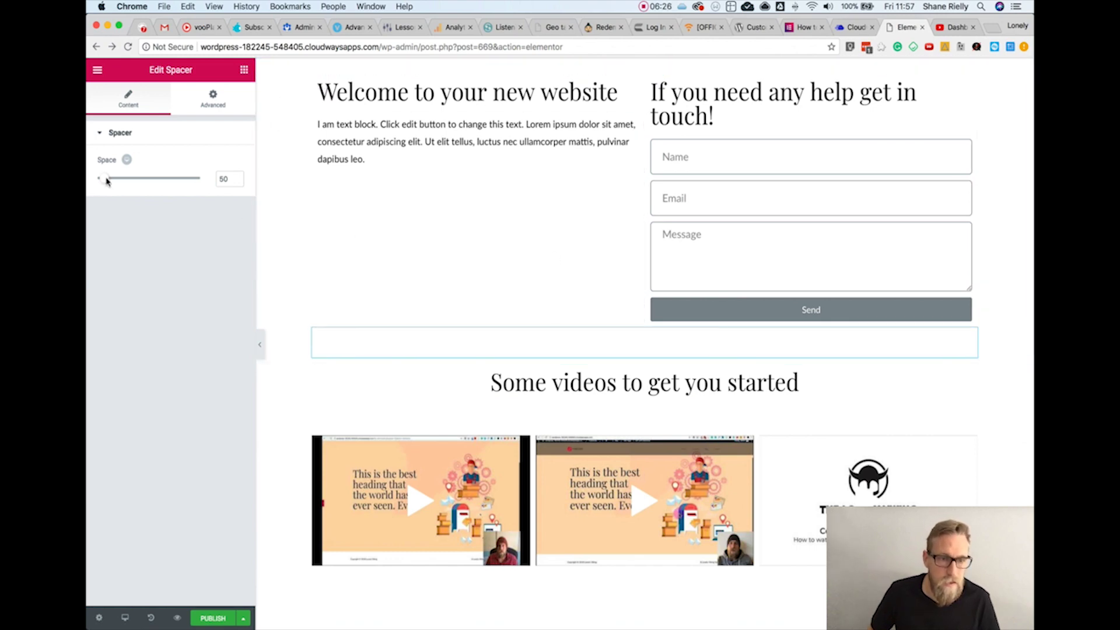
drag(106, 180, 109, 181)
scroll(443, 332, down, 3)
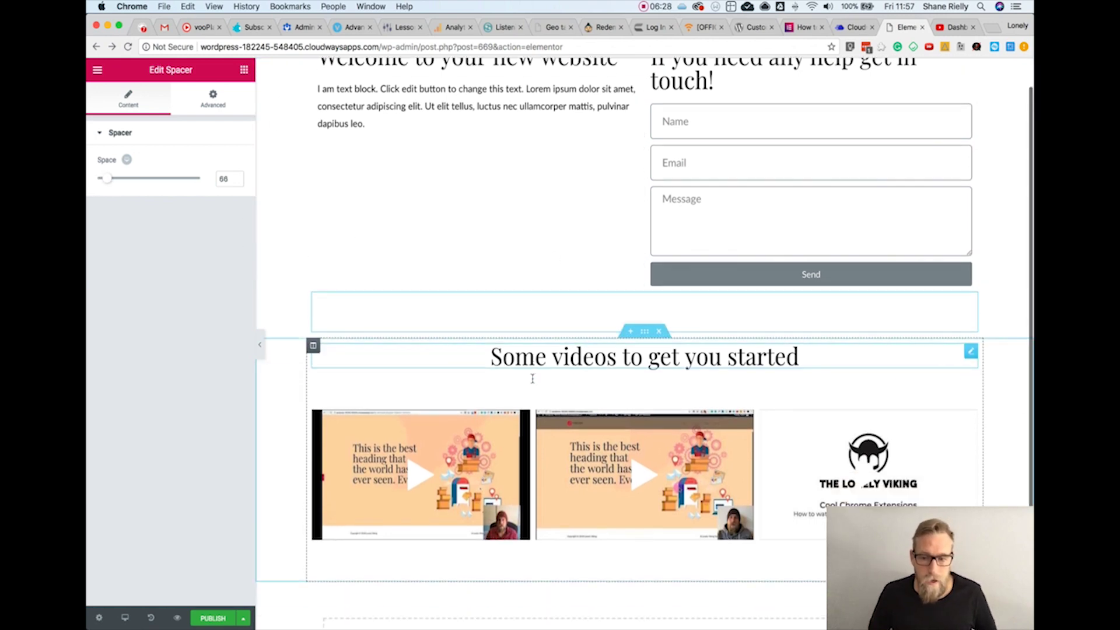
scroll(531, 378, up, 3)
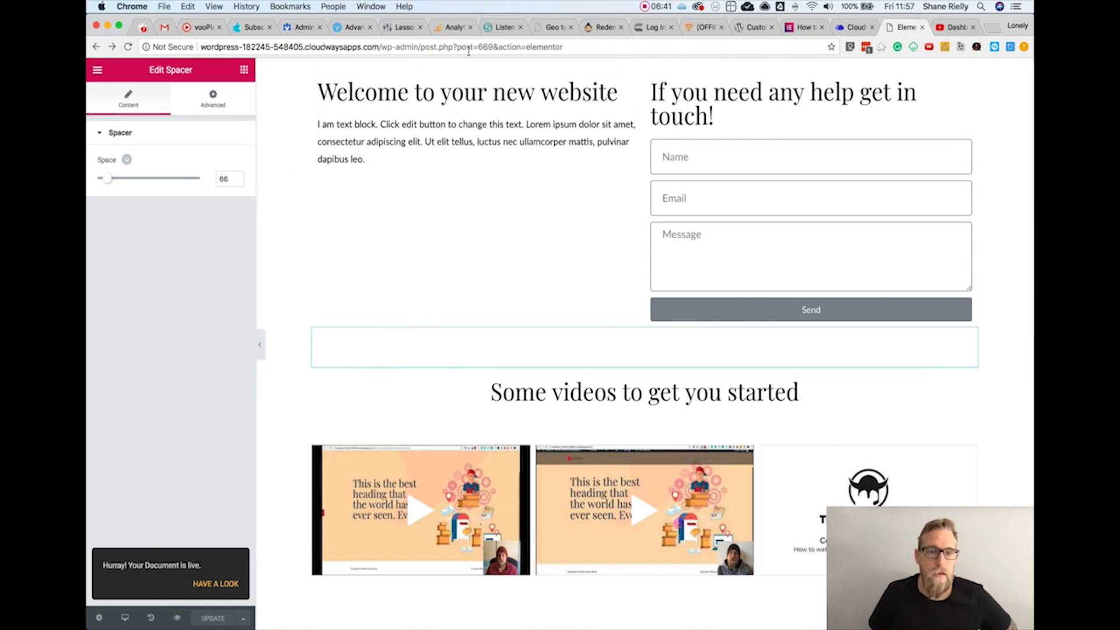
- Trim the page address to wp-admin/ to load the WordPress Dashboard
drag(420, 47, 629, 46)
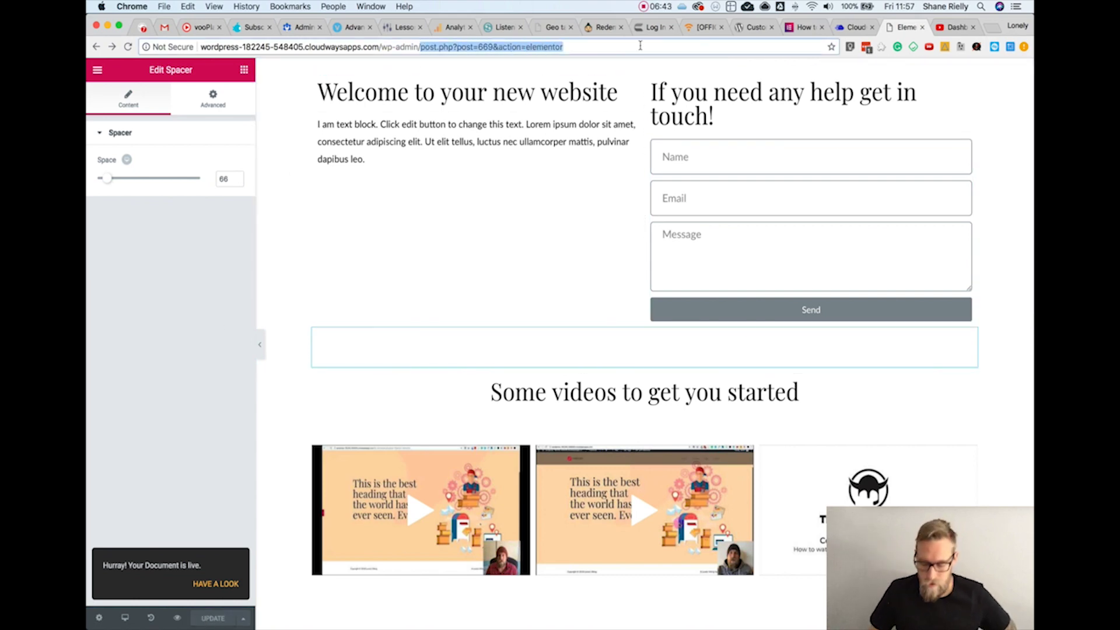
key(BackSpace)
key(Return)
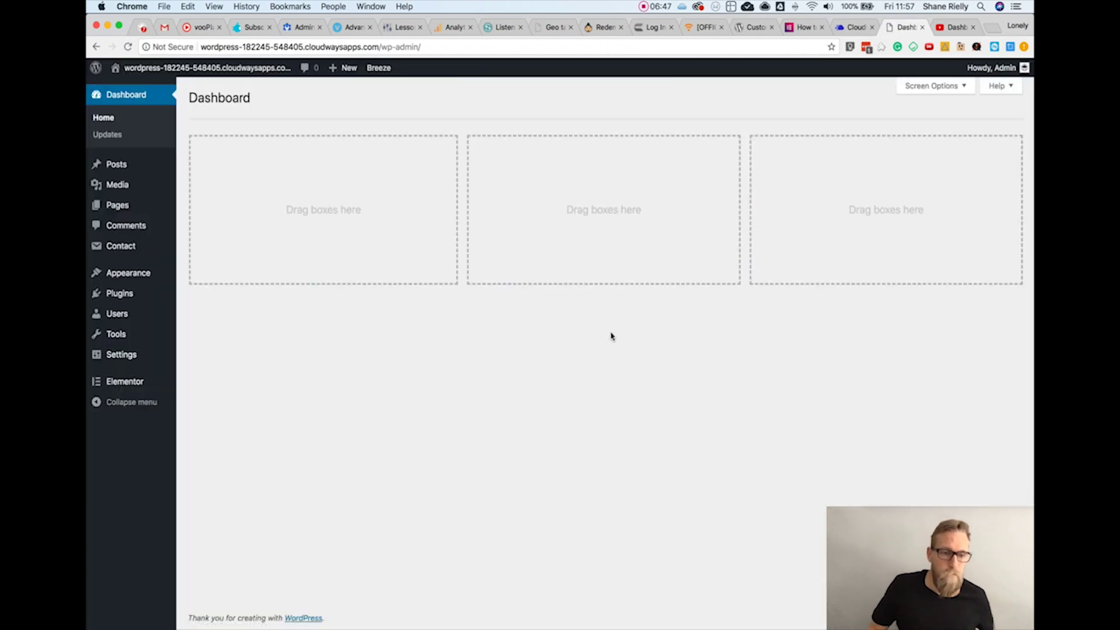
- In Screen Options, uncheck Quick Draft, At a Glance and Events and News, leaving only Welcome
mouse_move(123, 362)
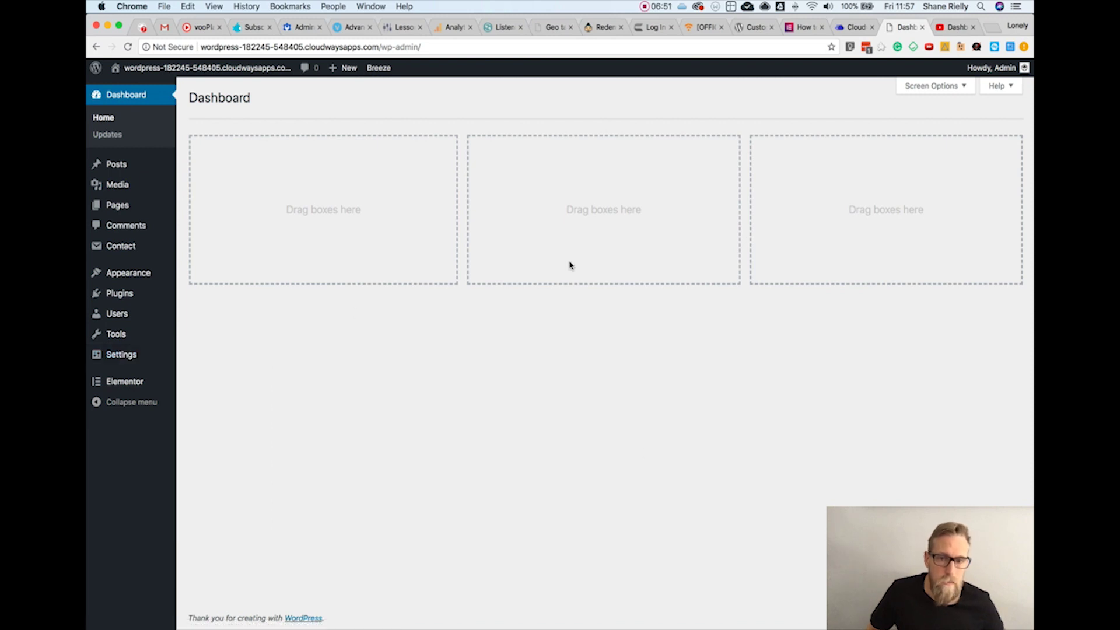
click(950, 87)
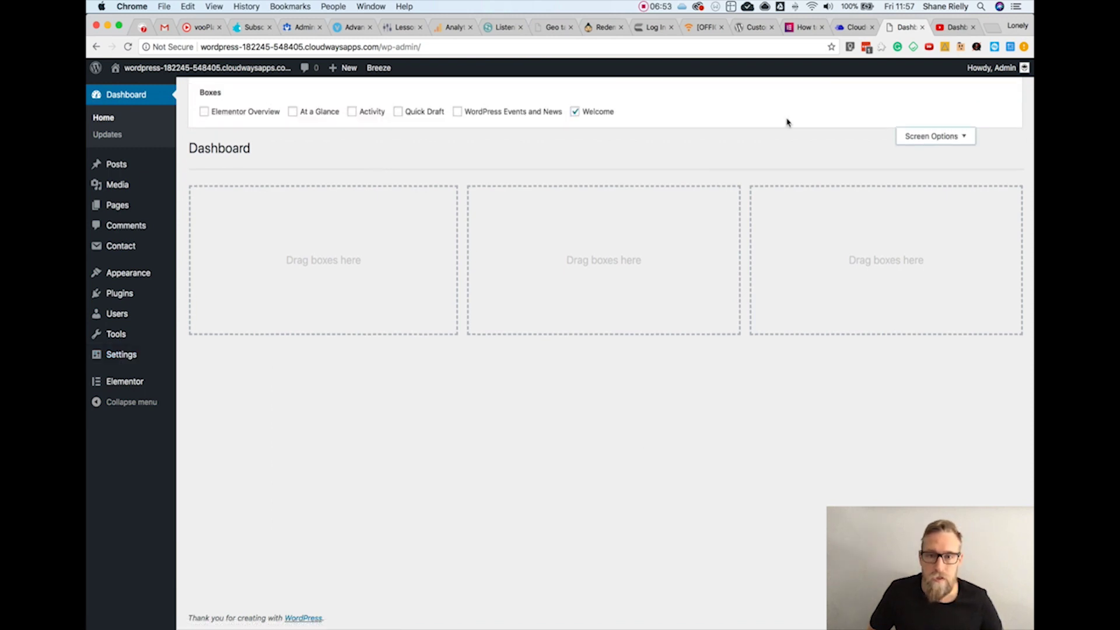
click(457, 112)
click(398, 111)
click(347, 112)
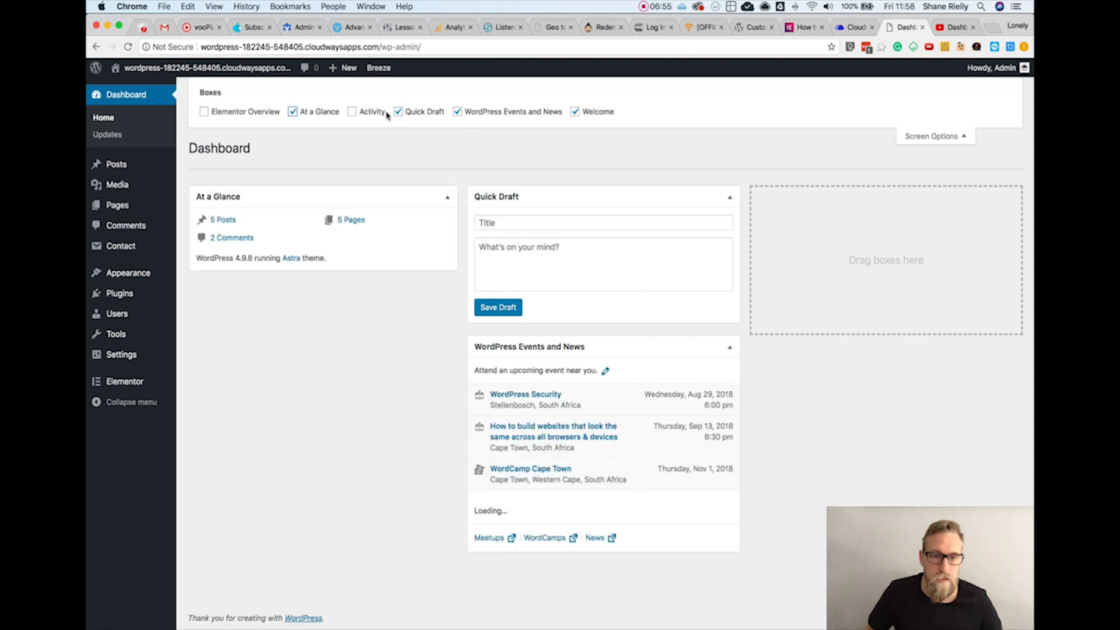
click(397, 112)
click(292, 112)
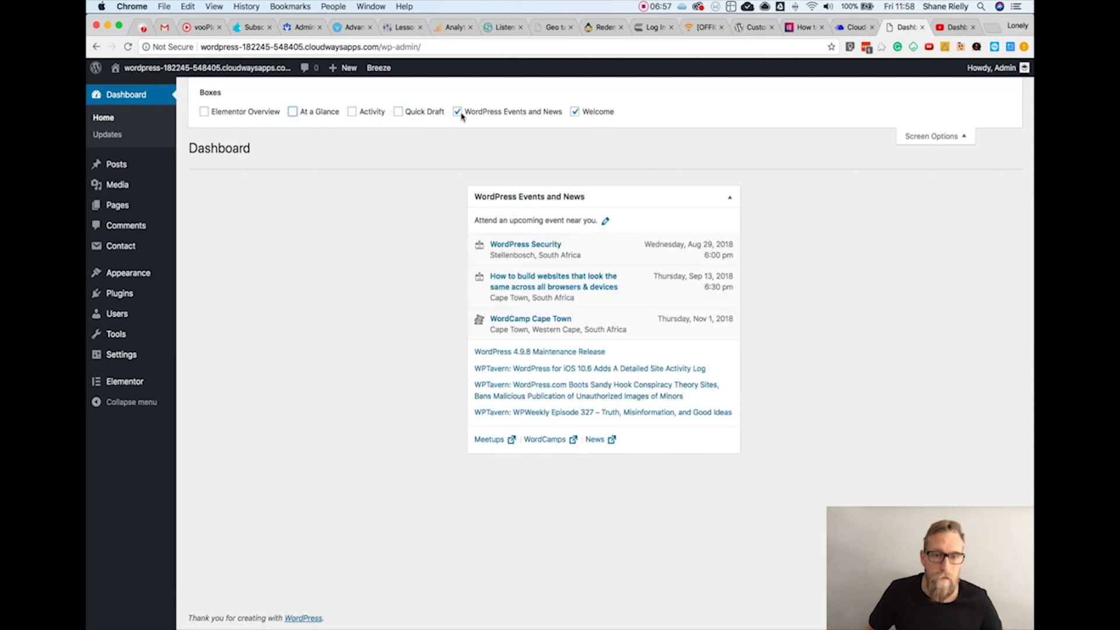
click(457, 111)
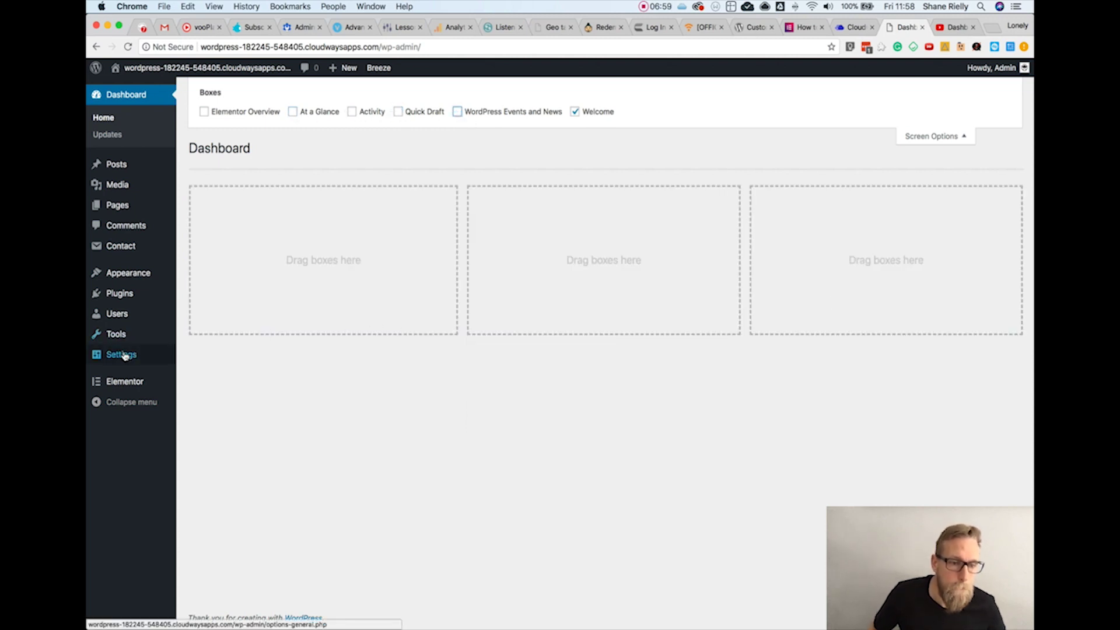
mouse_move(124, 357)
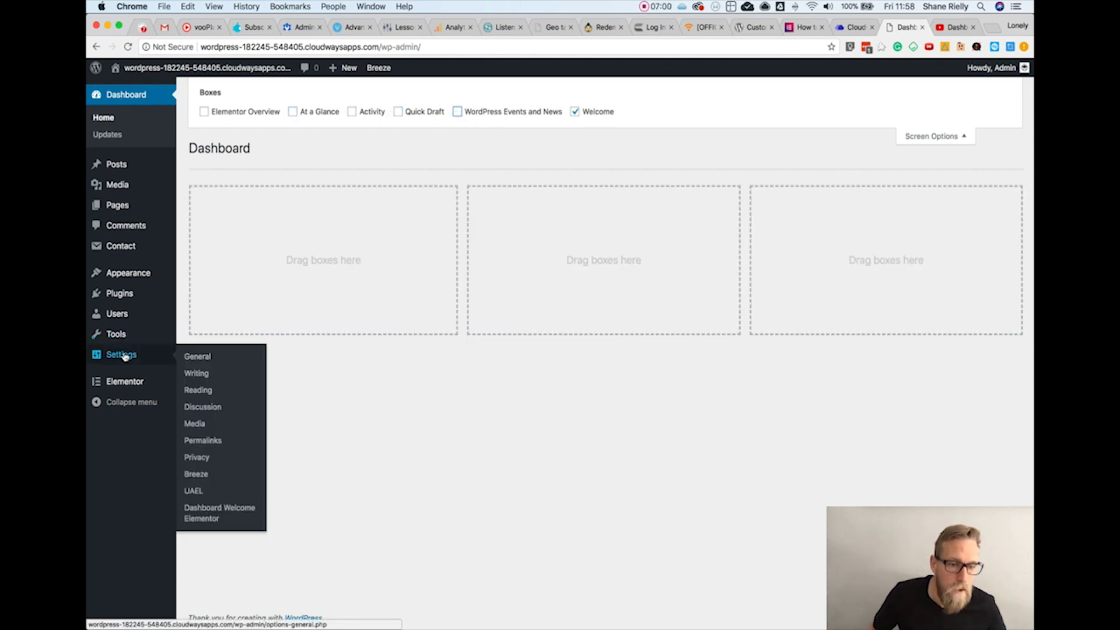
- Assign the Dashboard Welcome template to the Administrator and Editor roles
click(197, 514)
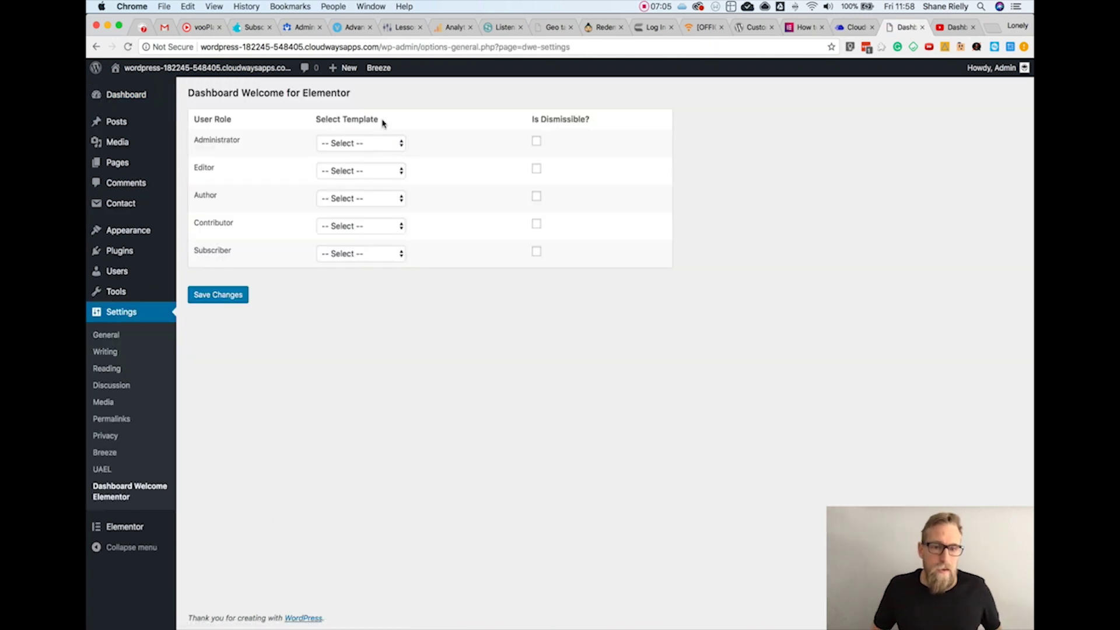
click(402, 145)
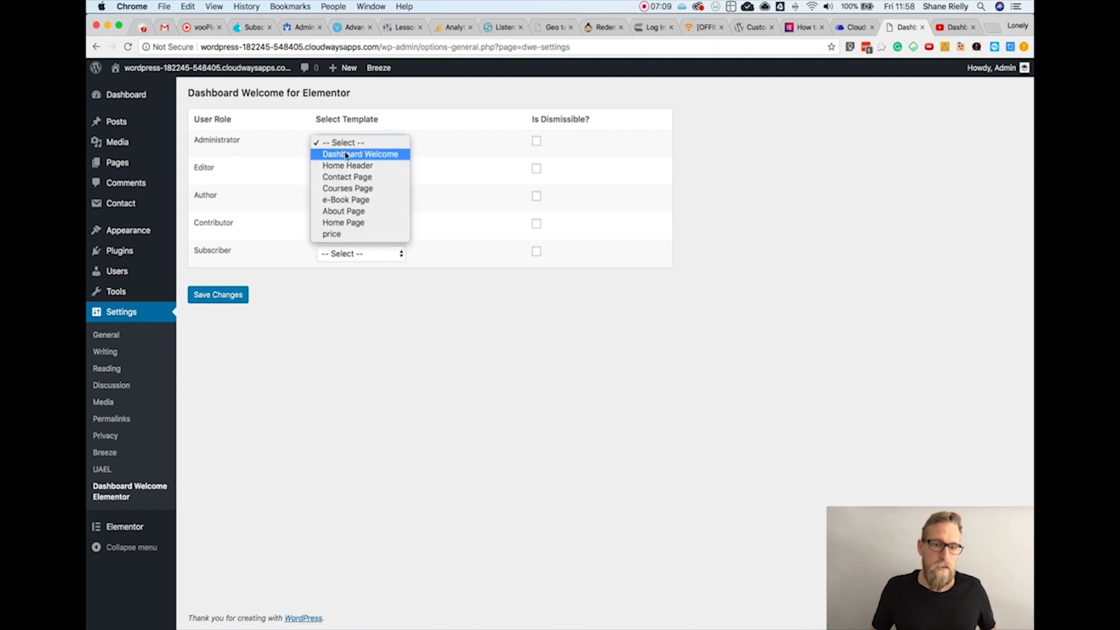
click(365, 155)
click(387, 171)
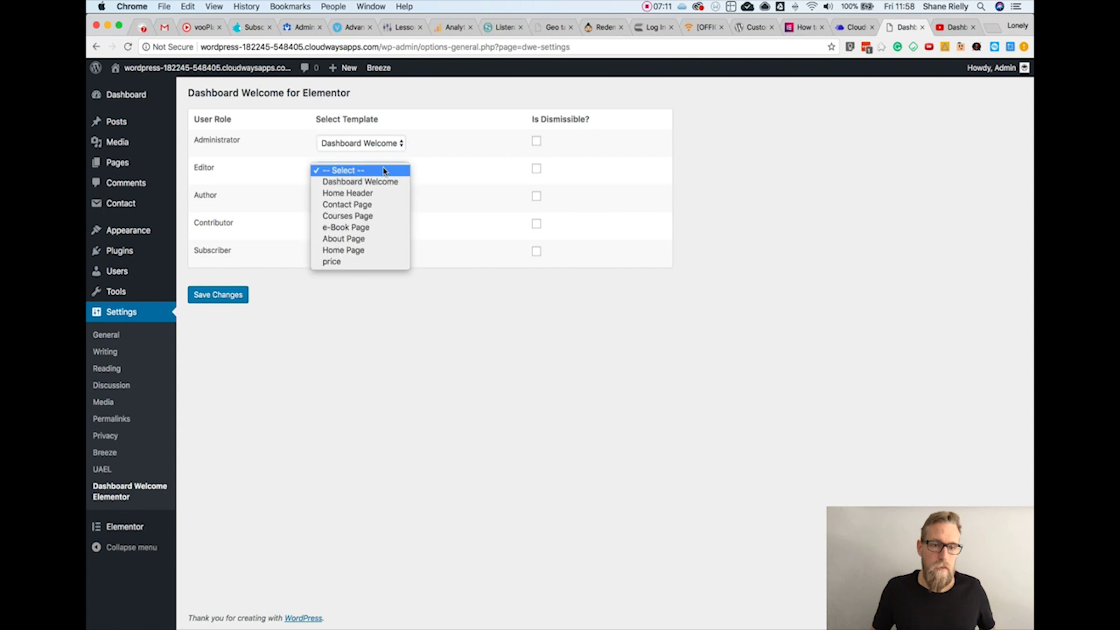
click(374, 183)
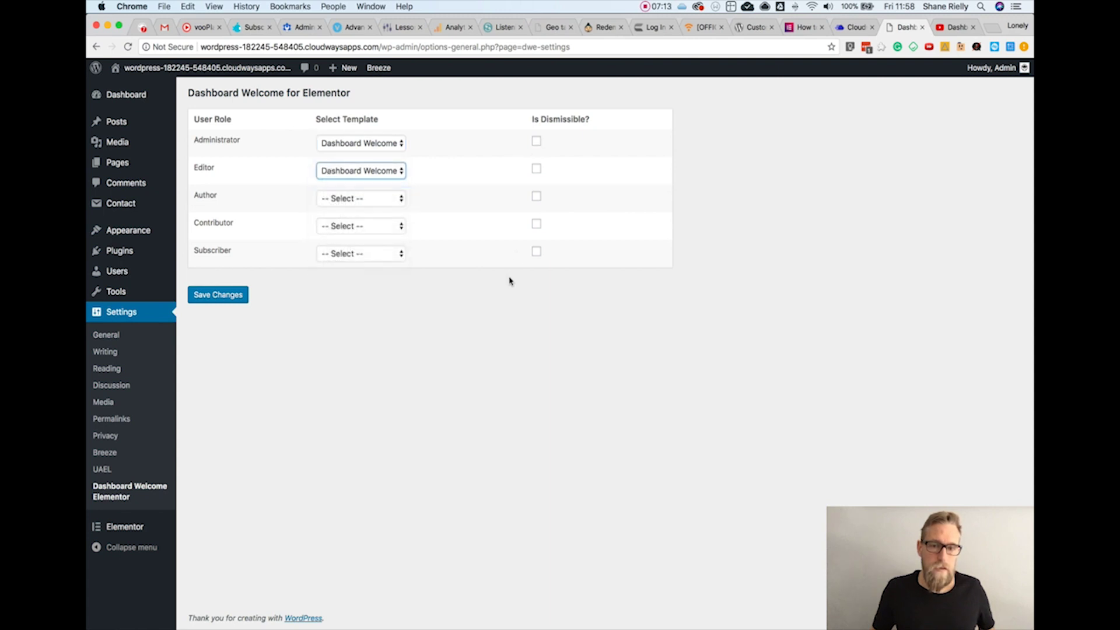
- Make Administrator's welcome dismissible, save the settings, and view the Dashboard
click(537, 142)
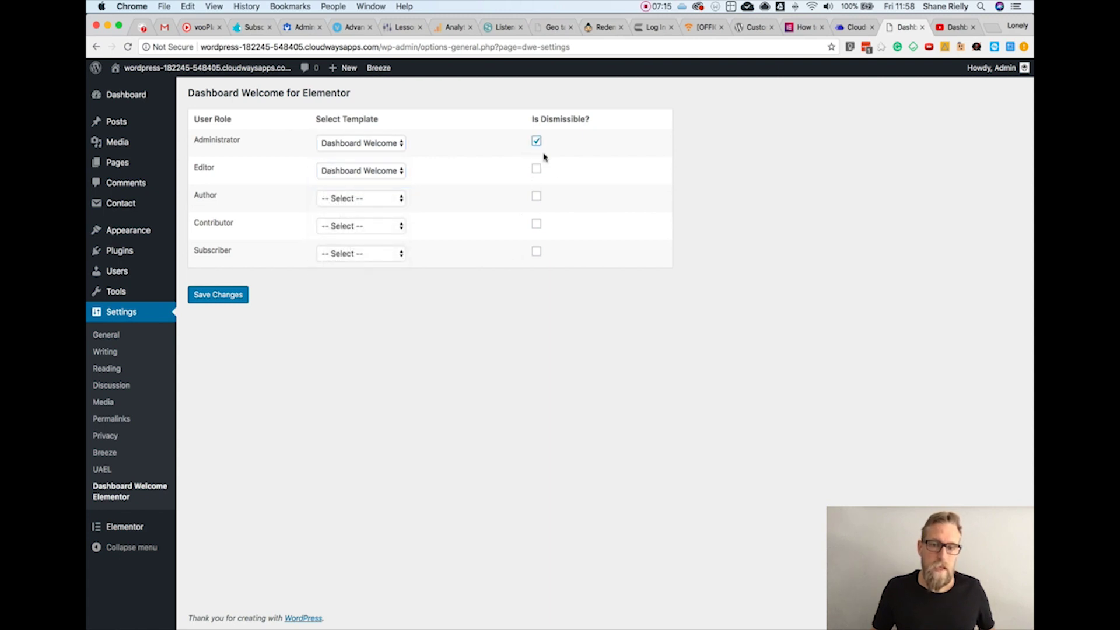
click(228, 298)
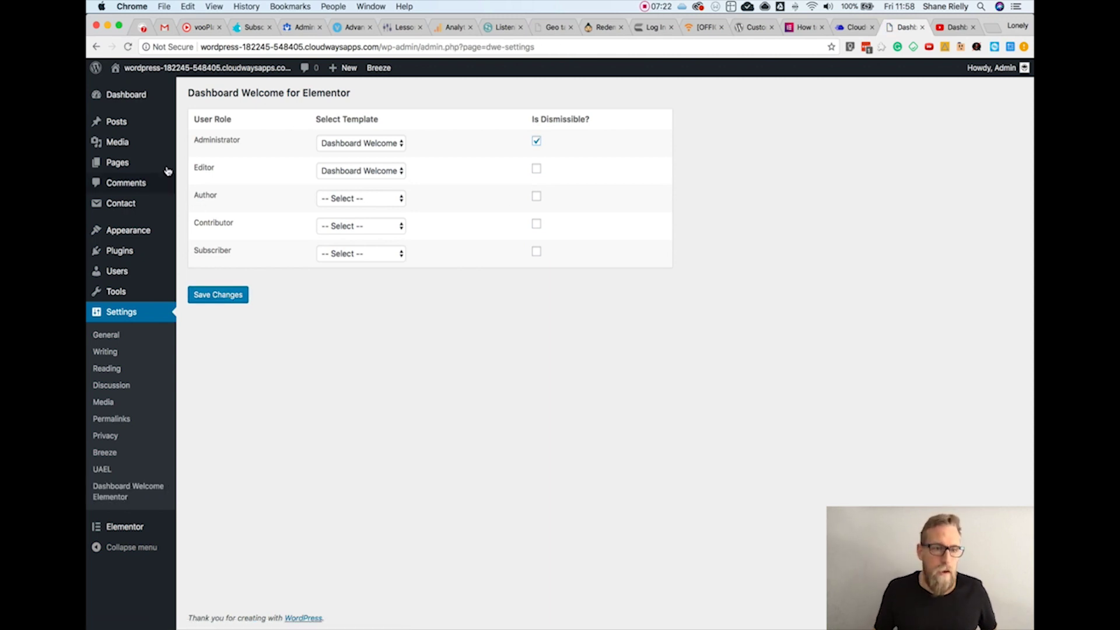
click(126, 94)
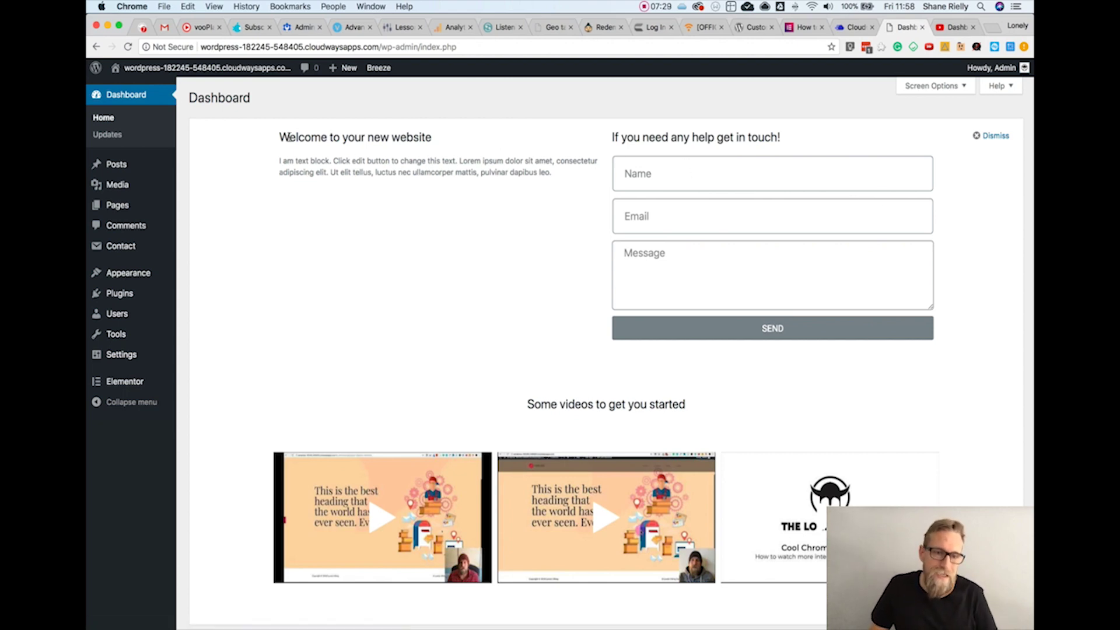
- Select the 'Welcome to your new website' and 'Some videos to get you started' headings
drag(280, 136, 435, 144)
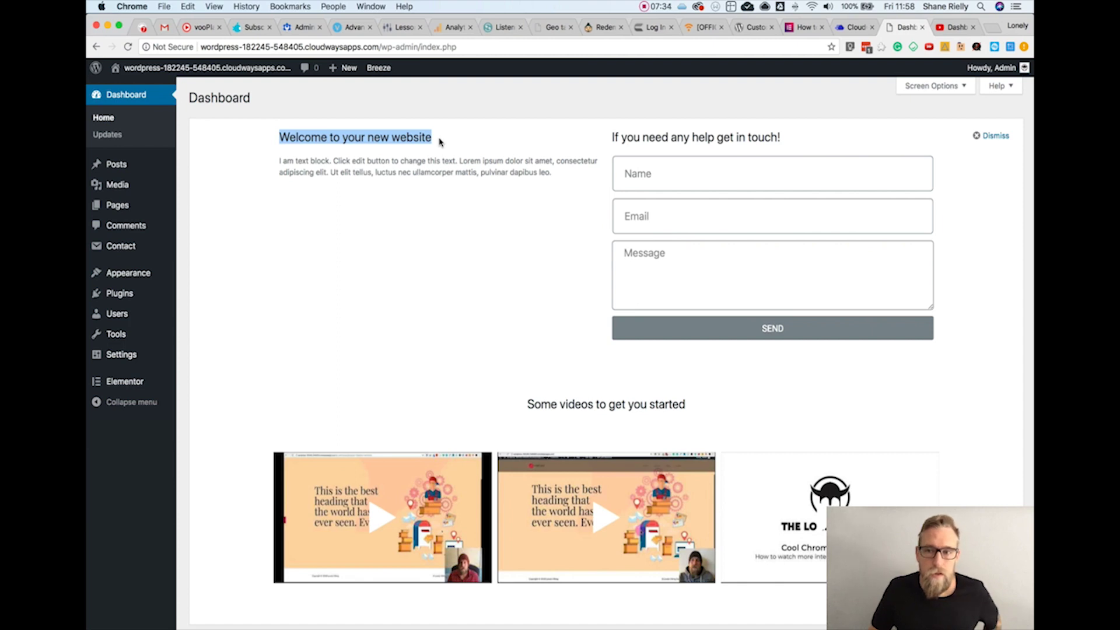
click(440, 141)
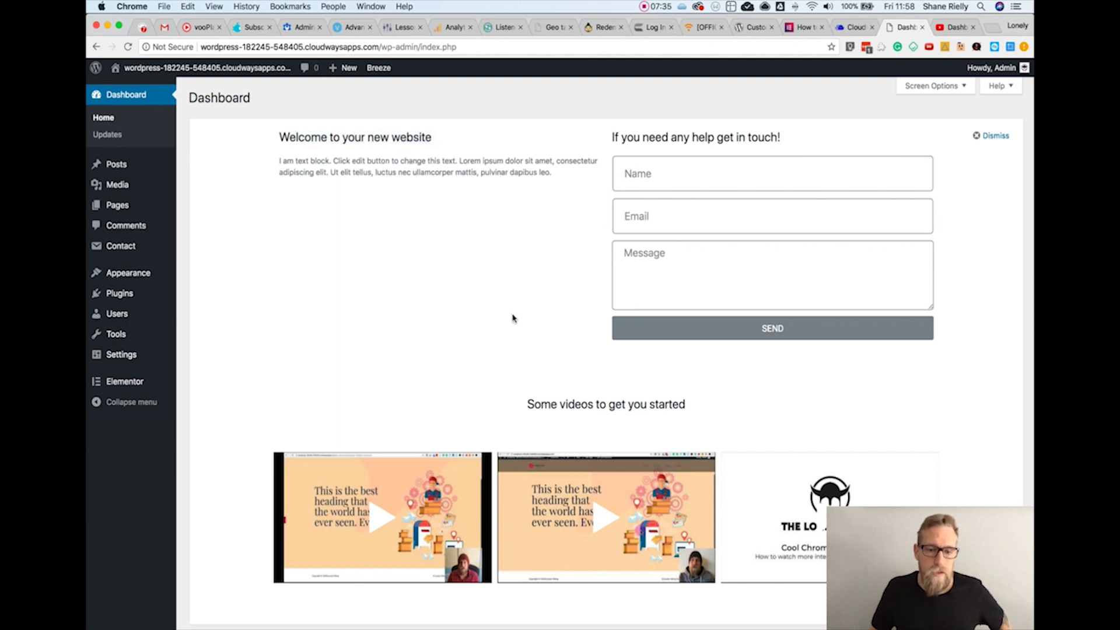
drag(524, 405, 688, 405)
click(700, 408)
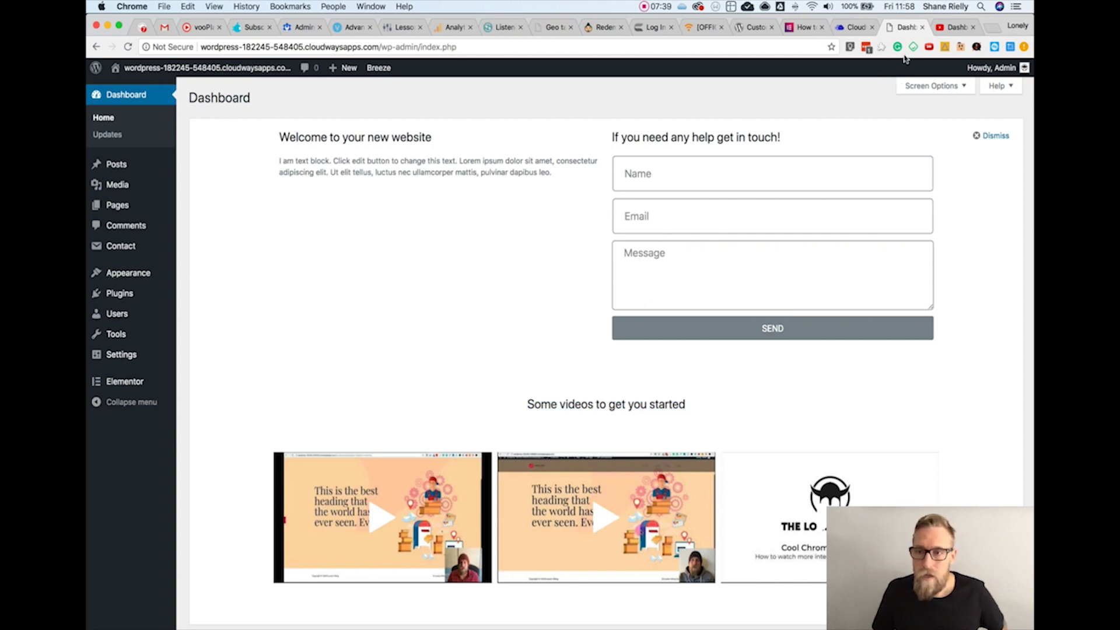
- Apply the Web Dev extension profile and reload the dashboard
click(883, 49)
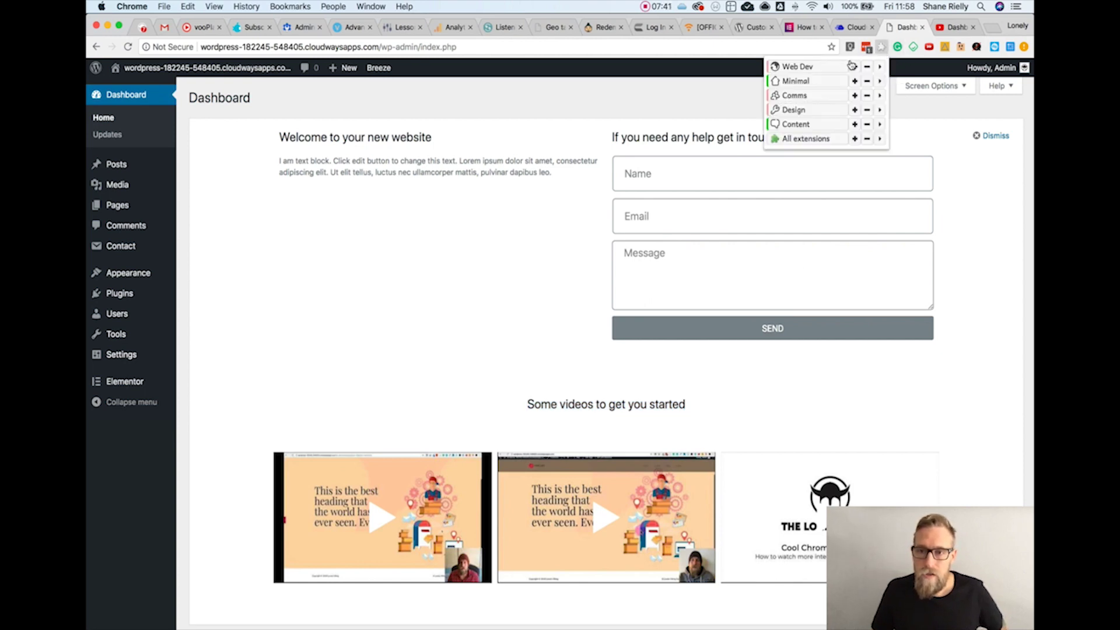
click(797, 67)
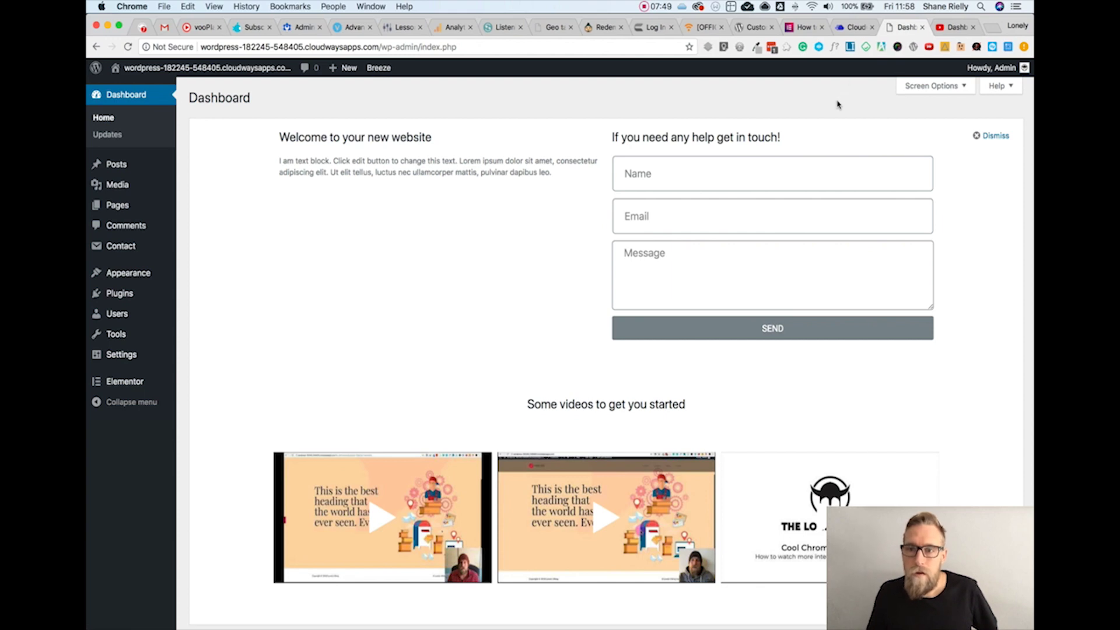
key(super+r)
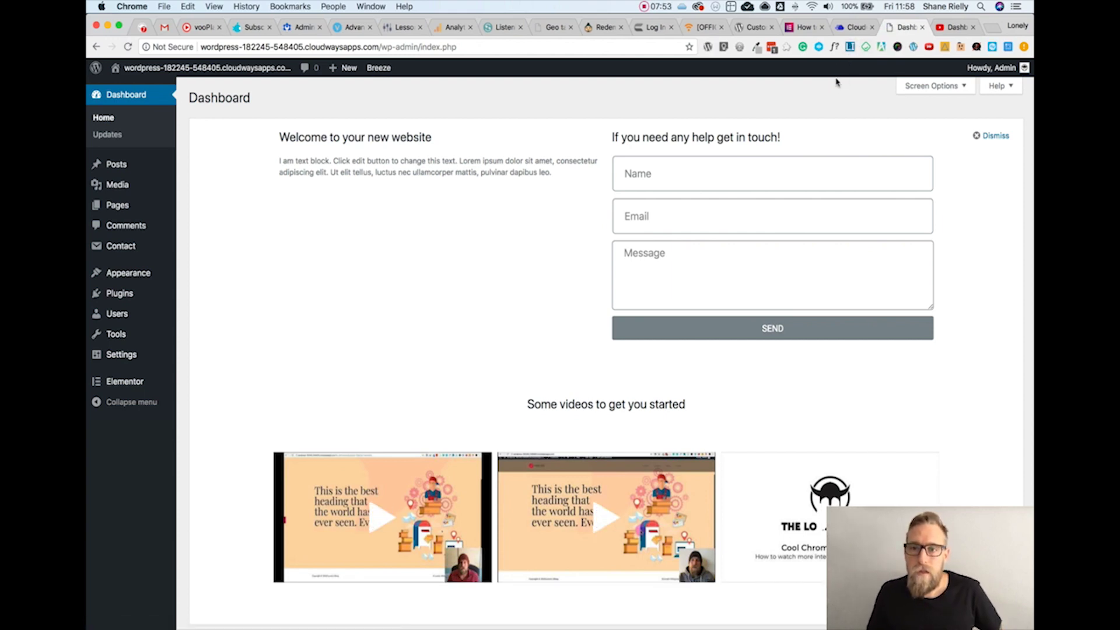
- Identify the welcome panel's font as system-ui with WhatFont, then go to the Elementor article
click(834, 48)
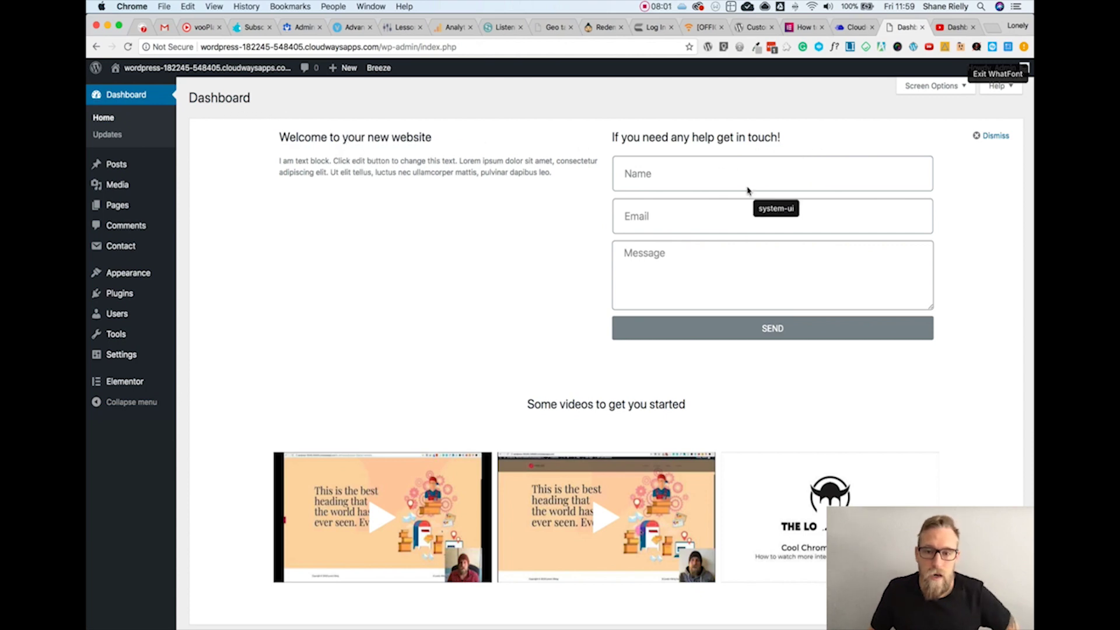
scroll(775, 470, down, 5)
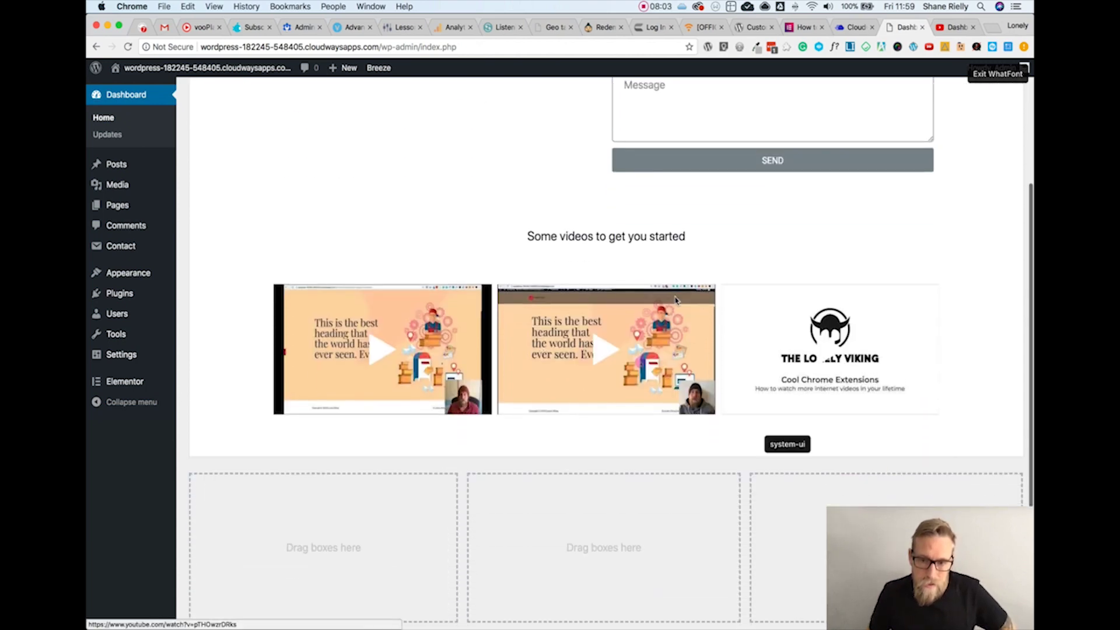
scroll(647, 245, up, 5)
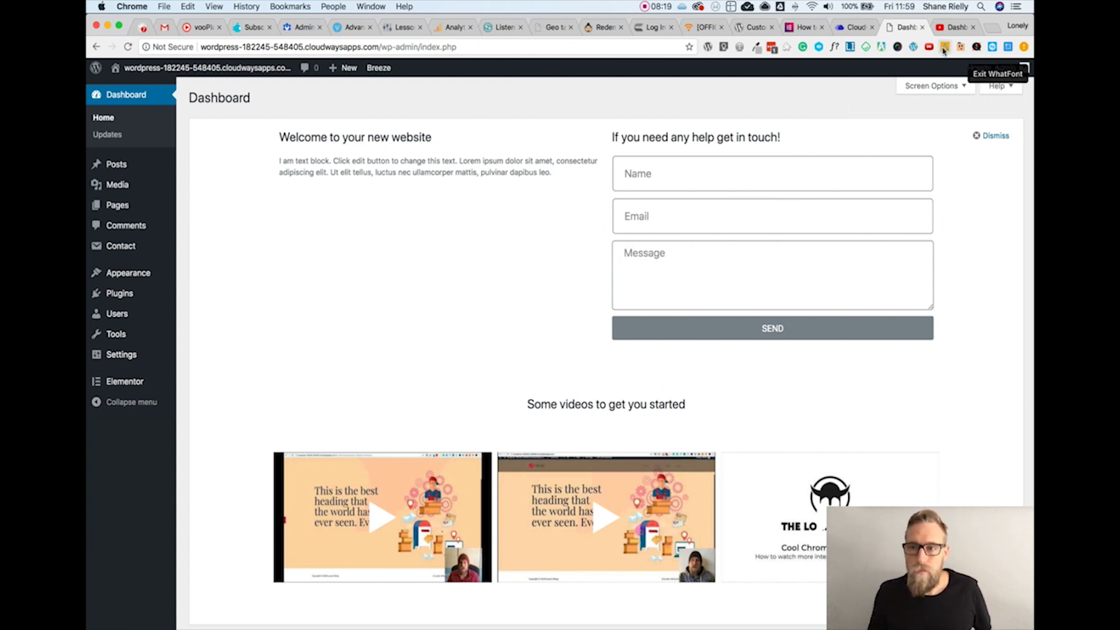
click(978, 75)
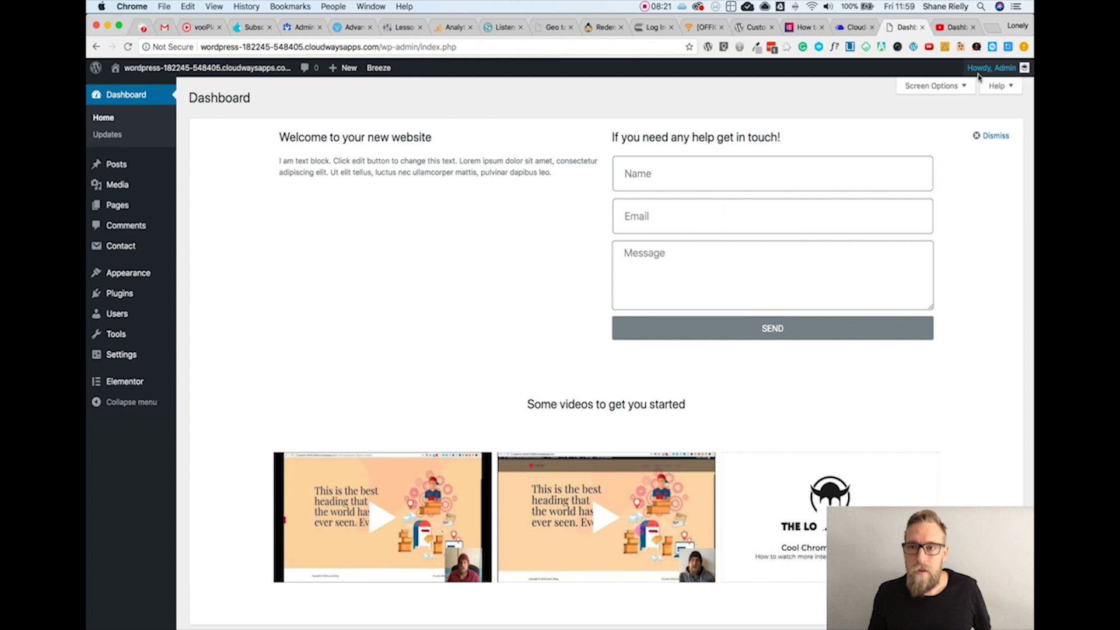
click(805, 31)
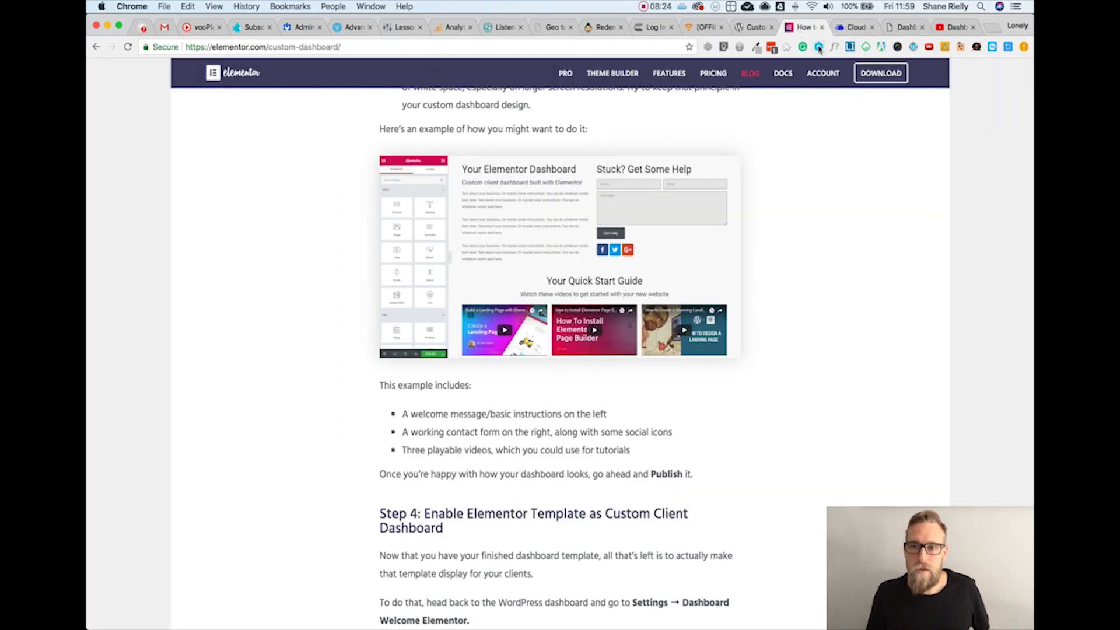
- Use WhatFont to identify the article heading as Hind Vadodara 500 at 29px
click(834, 48)
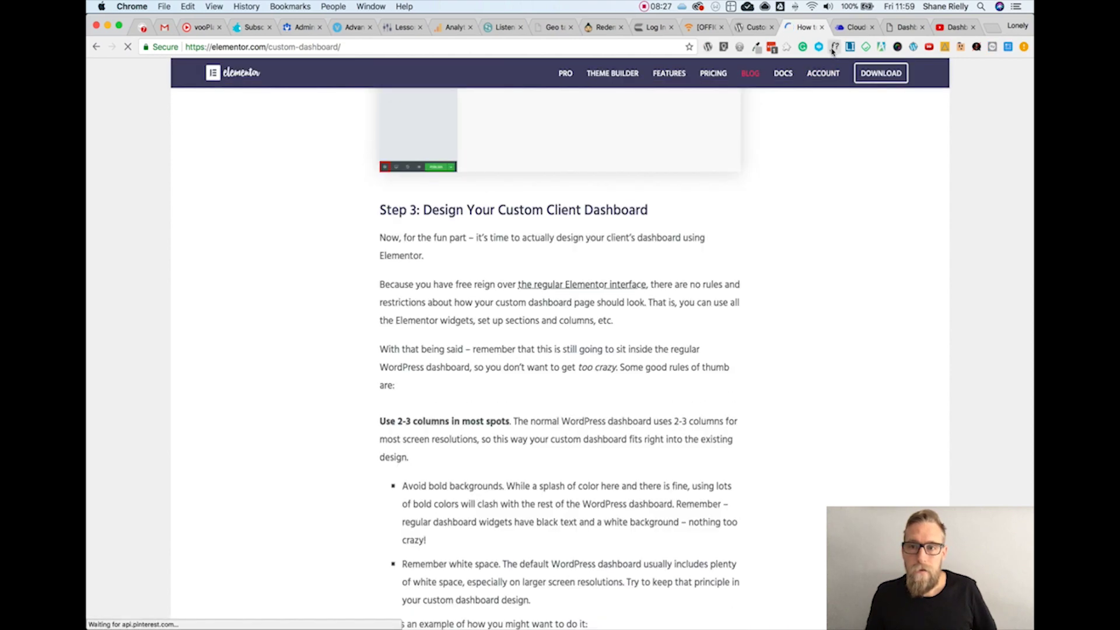
mouse_move(583, 210)
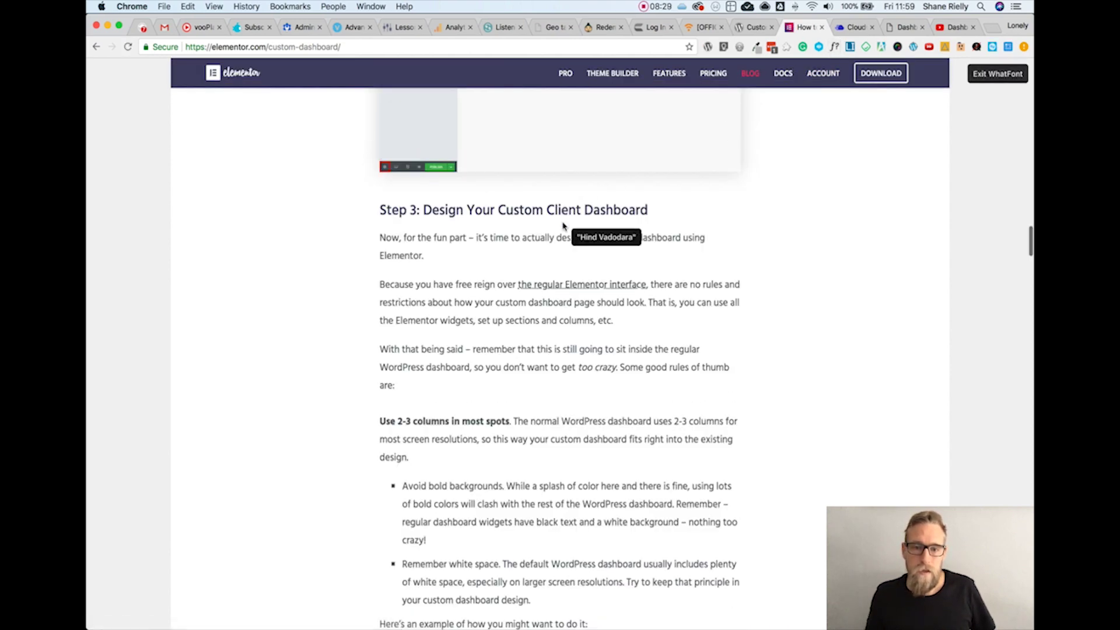
scroll(488, 211, up, 15)
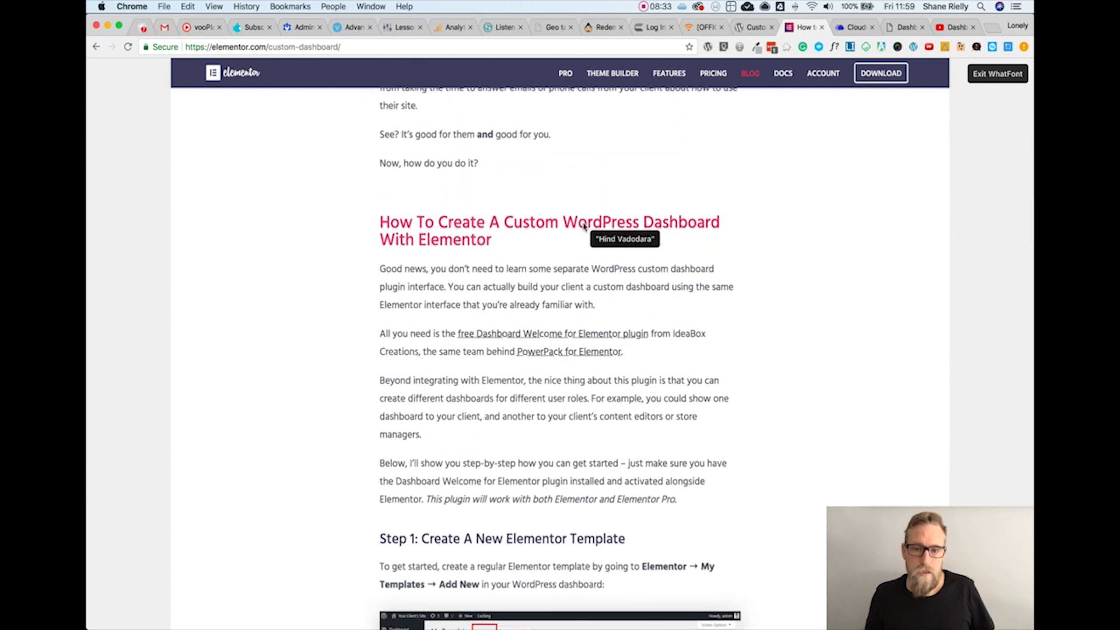
click(583, 225)
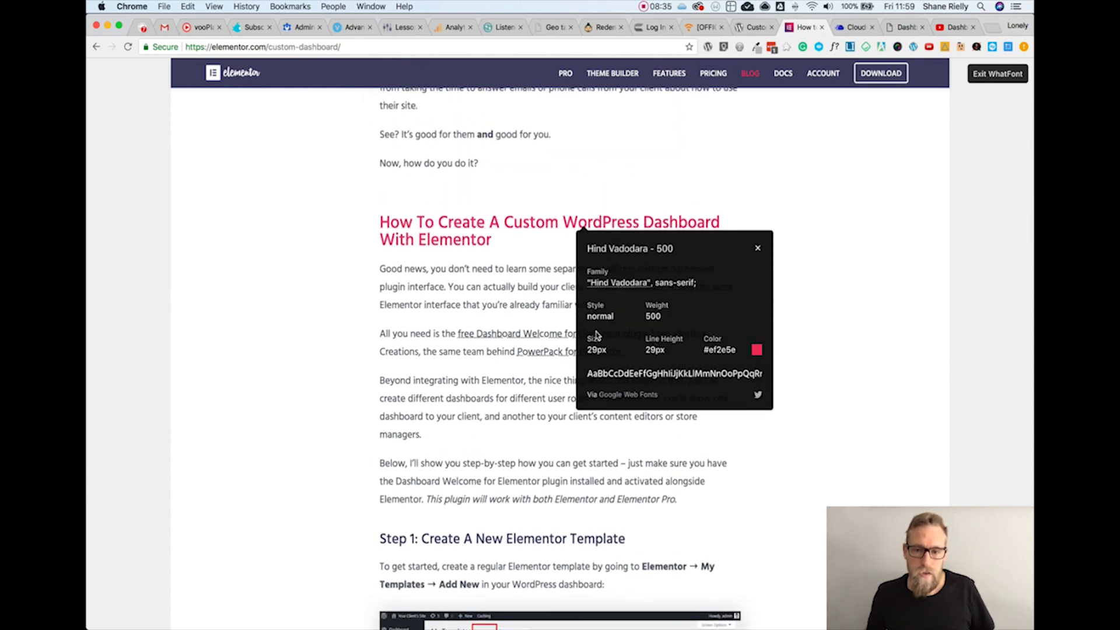
click(758, 250)
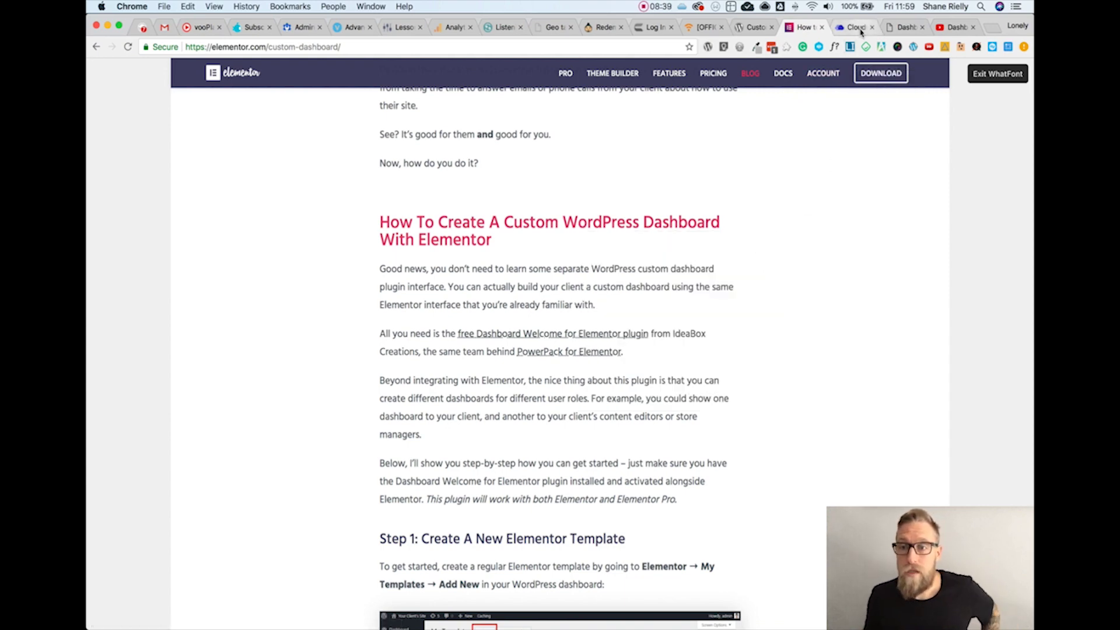
click(904, 27)
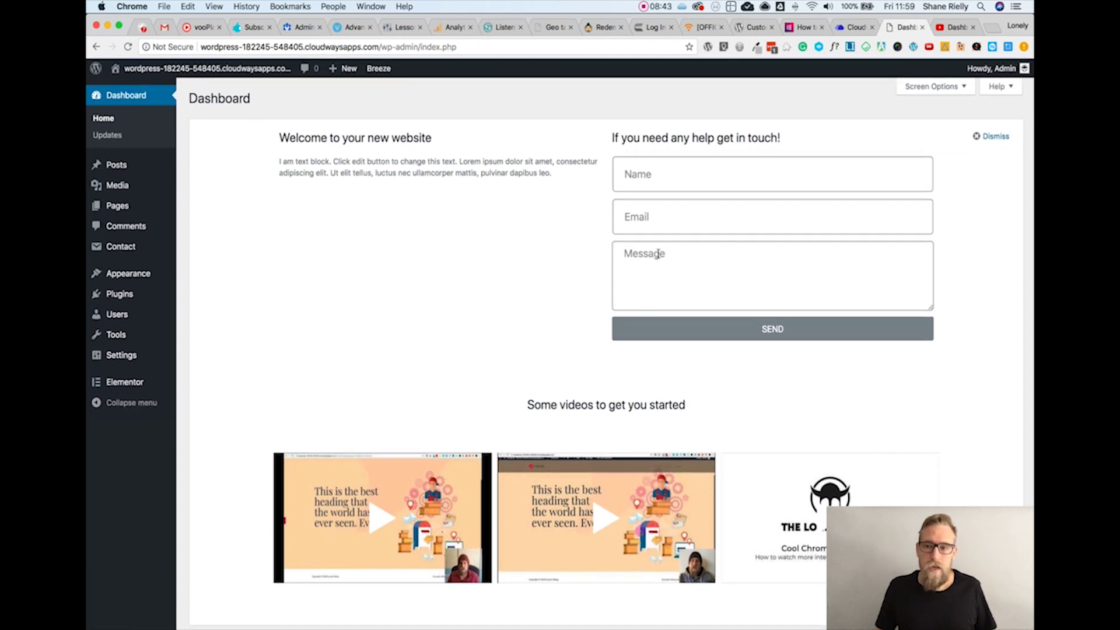
- Dismiss the welcome panel, then re-tick Welcome in Screen Options so it reappears
click(978, 140)
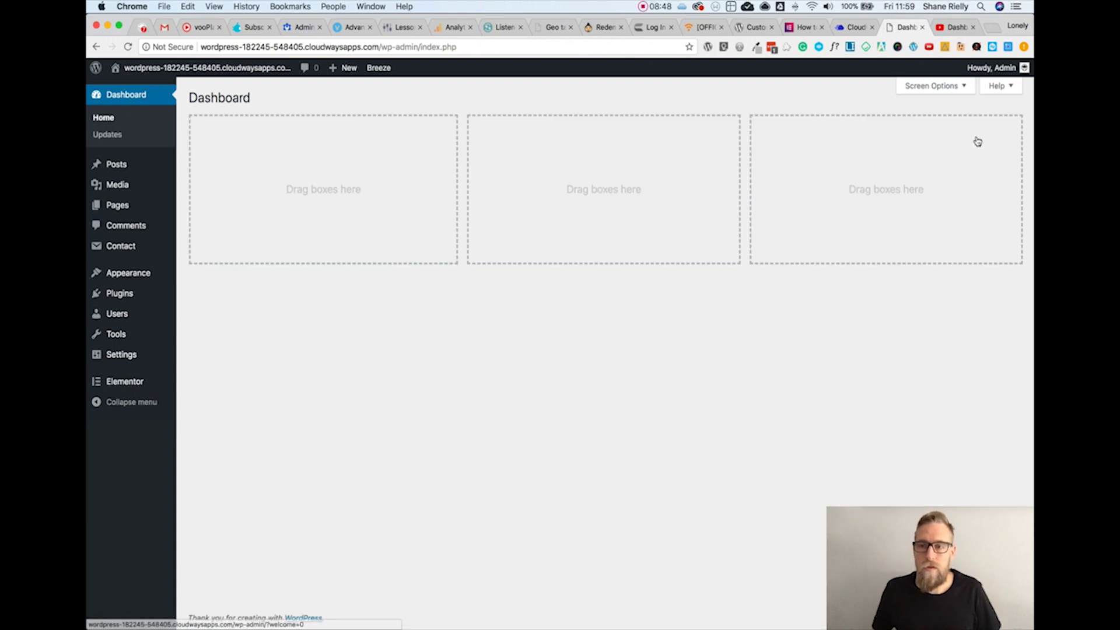
click(909, 86)
click(576, 112)
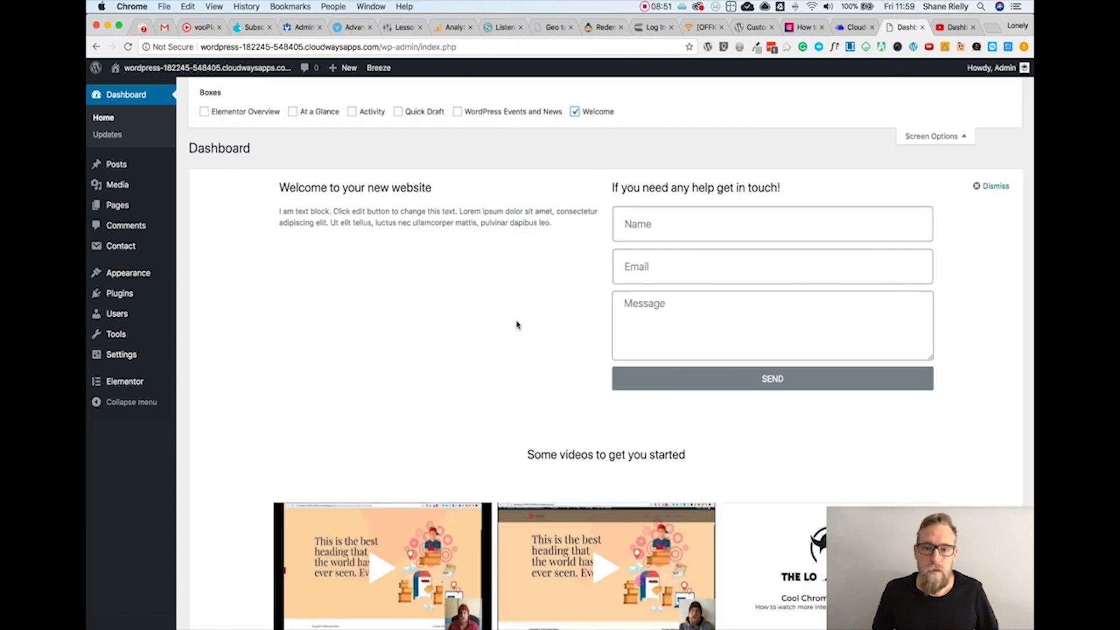
click(576, 112)
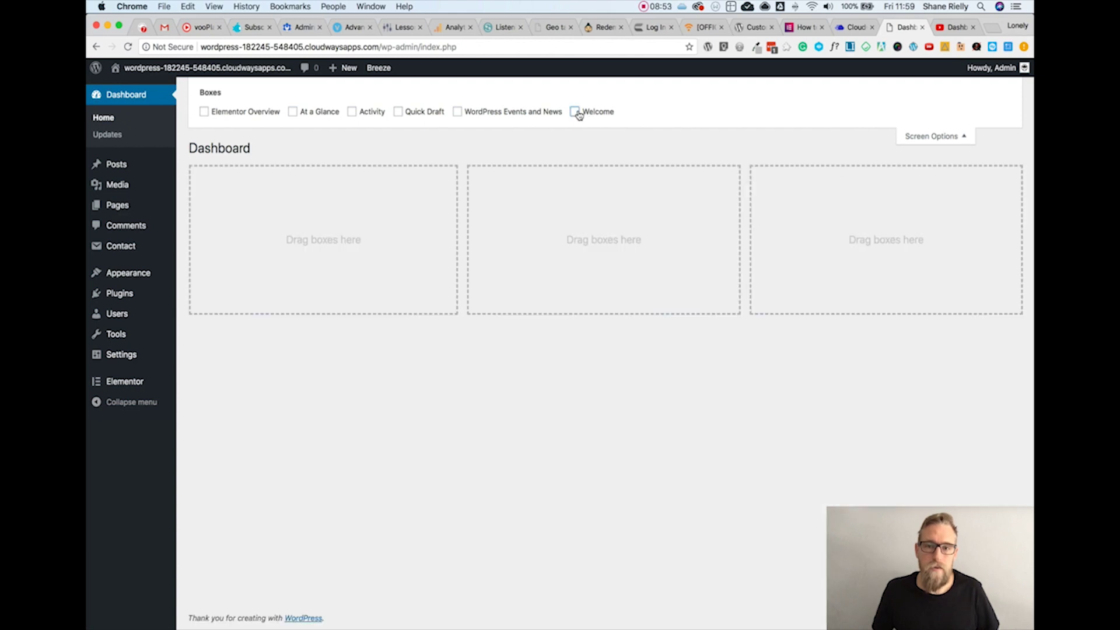
click(576, 111)
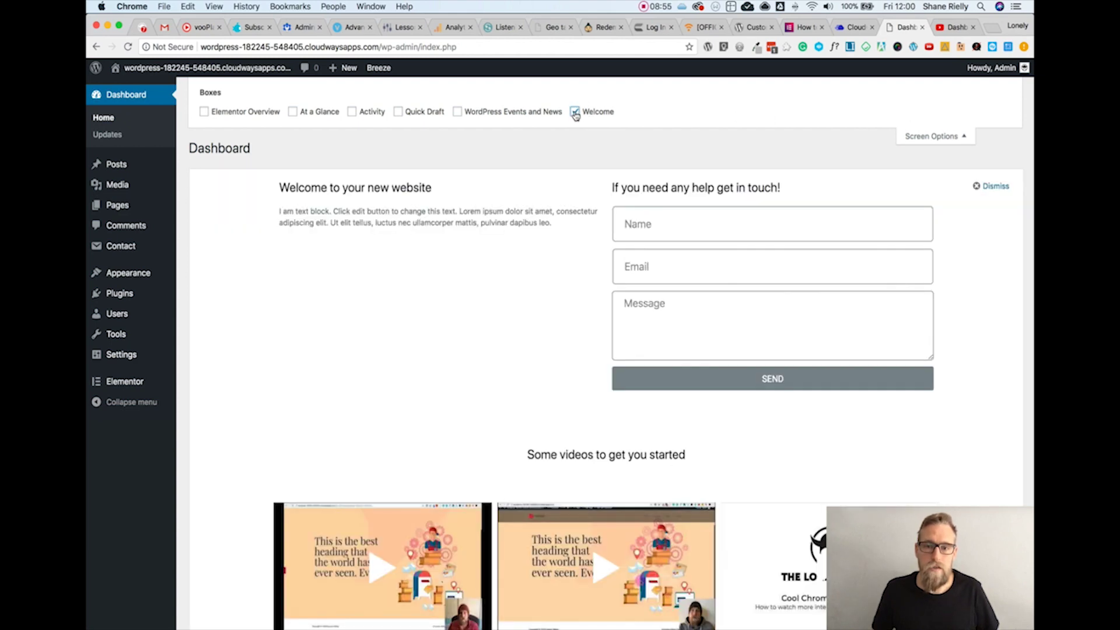